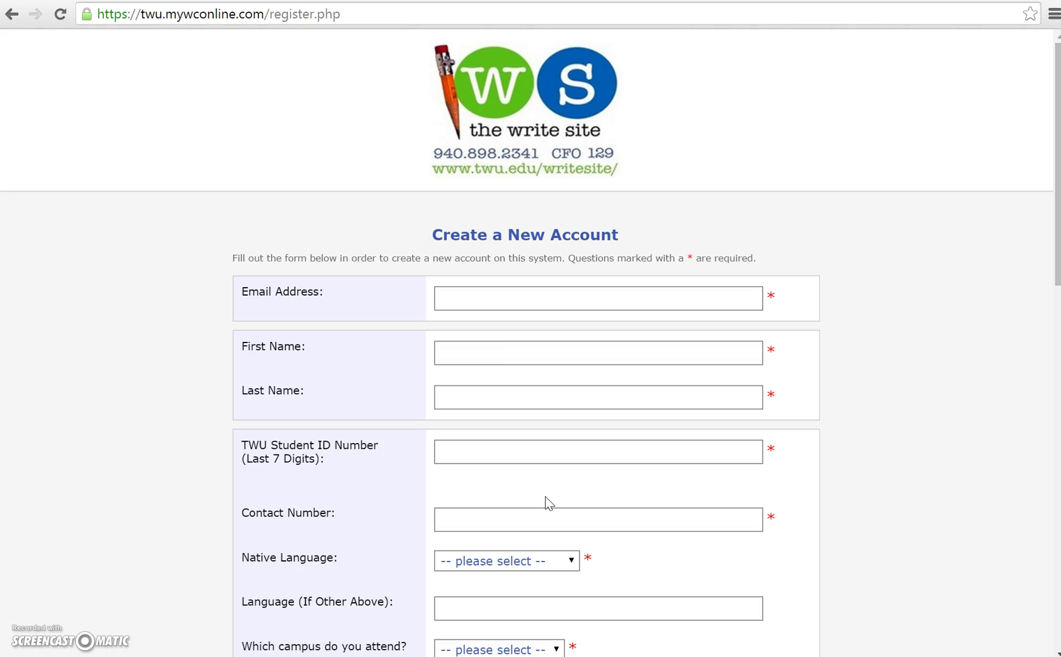
# Step: Scroll through the Write Site registration form to review its fields
pyautogui.click(585, 219)
pyautogui.scroll(-4, 912, 367)
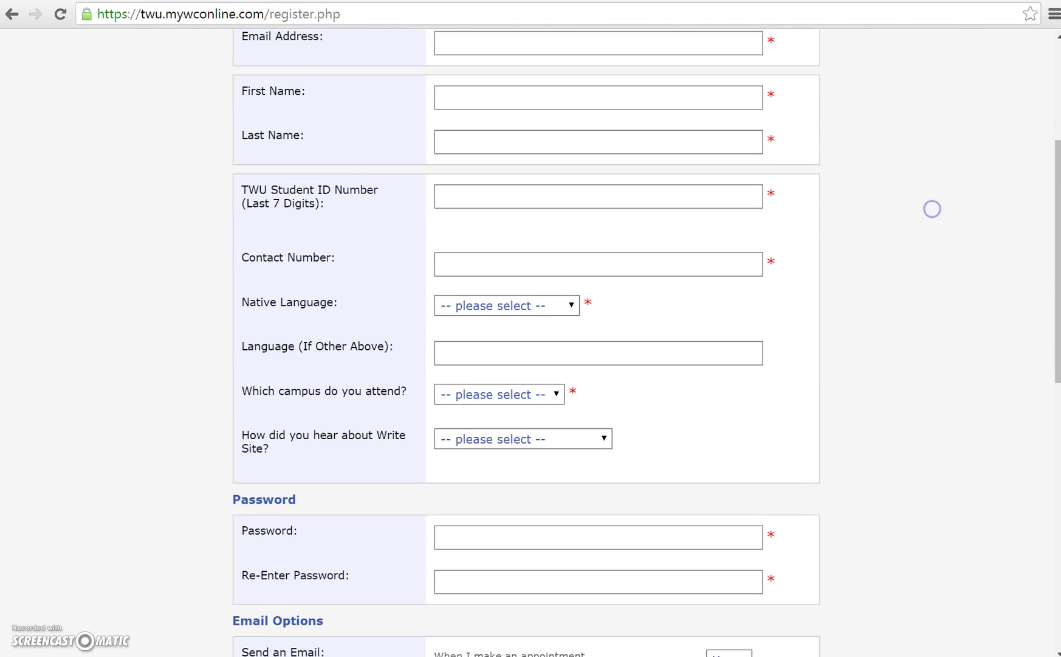
pyautogui.scroll(-1, 957, 396)
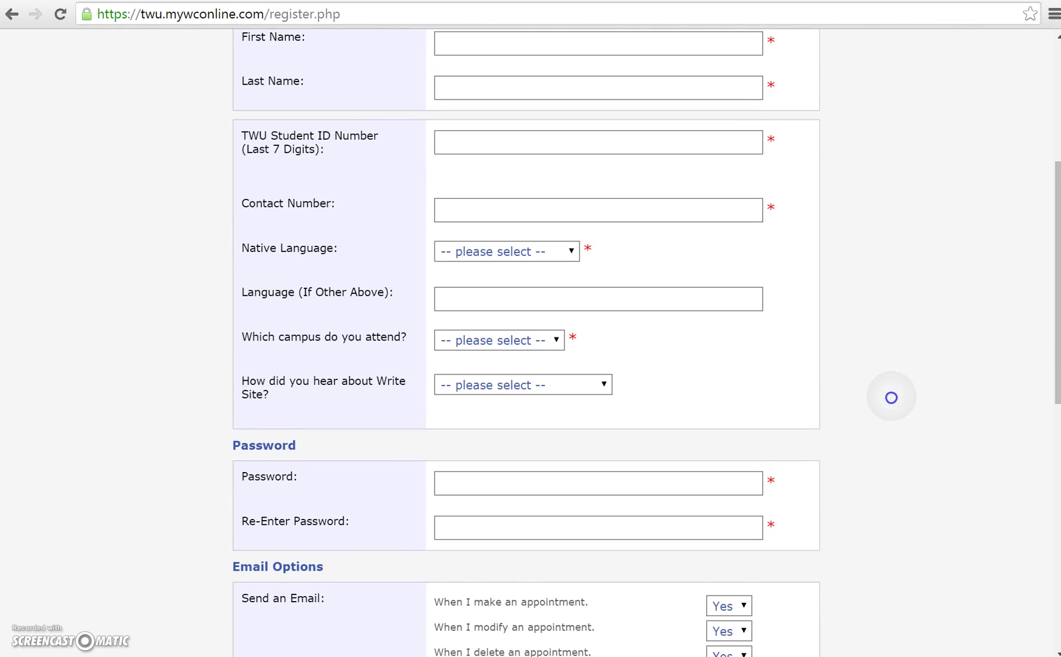
pyautogui.scroll(-3, 940, 379)
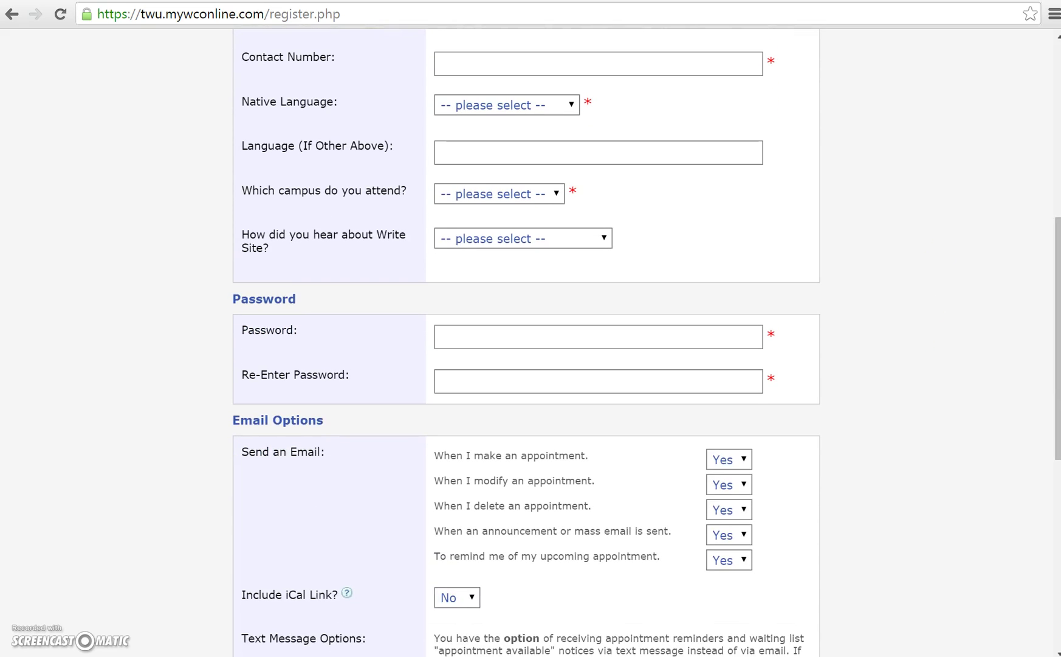
pyautogui.scroll(-4, 985, 315)
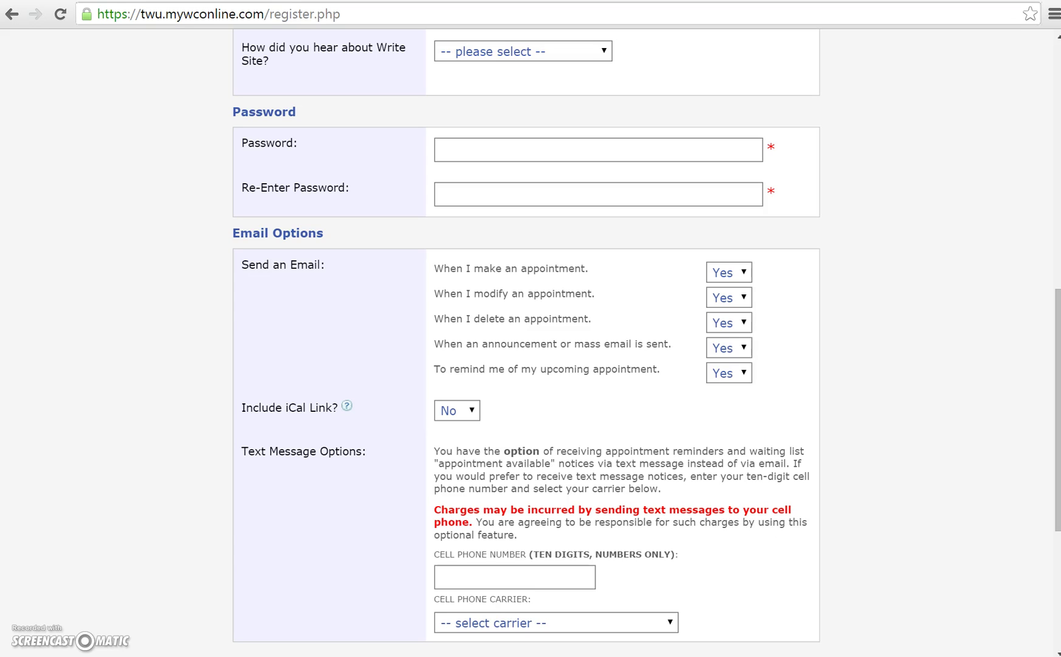
pyautogui.scroll(-4, 1019, 296)
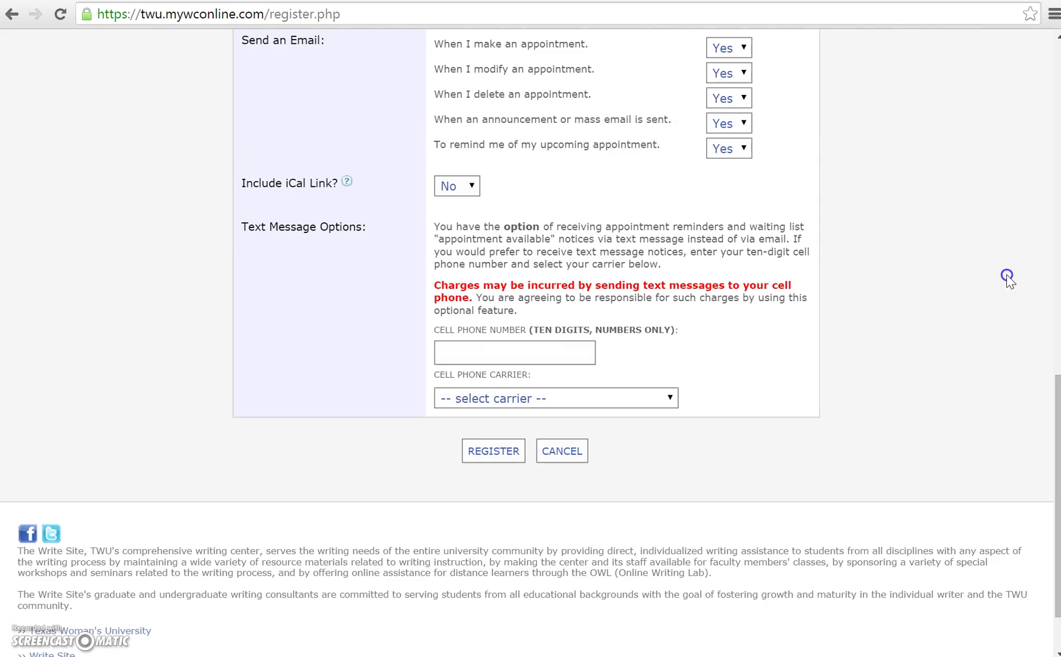
pyautogui.scroll(2, 1007, 275)
pyautogui.scroll(2, 1006, 275)
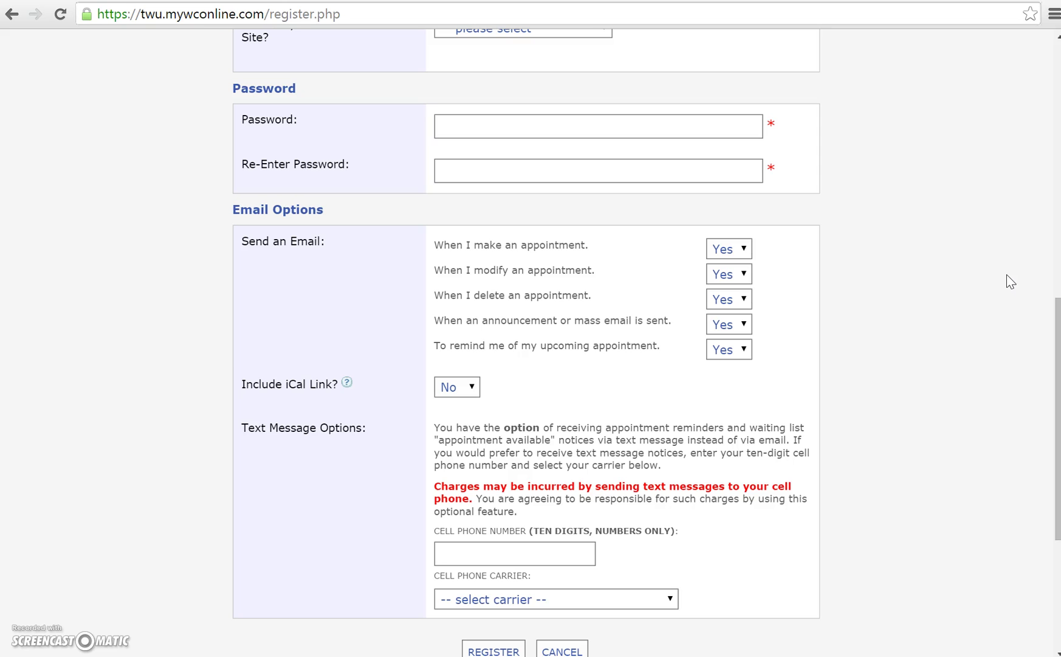
pyautogui.scroll(-4, 890, 204)
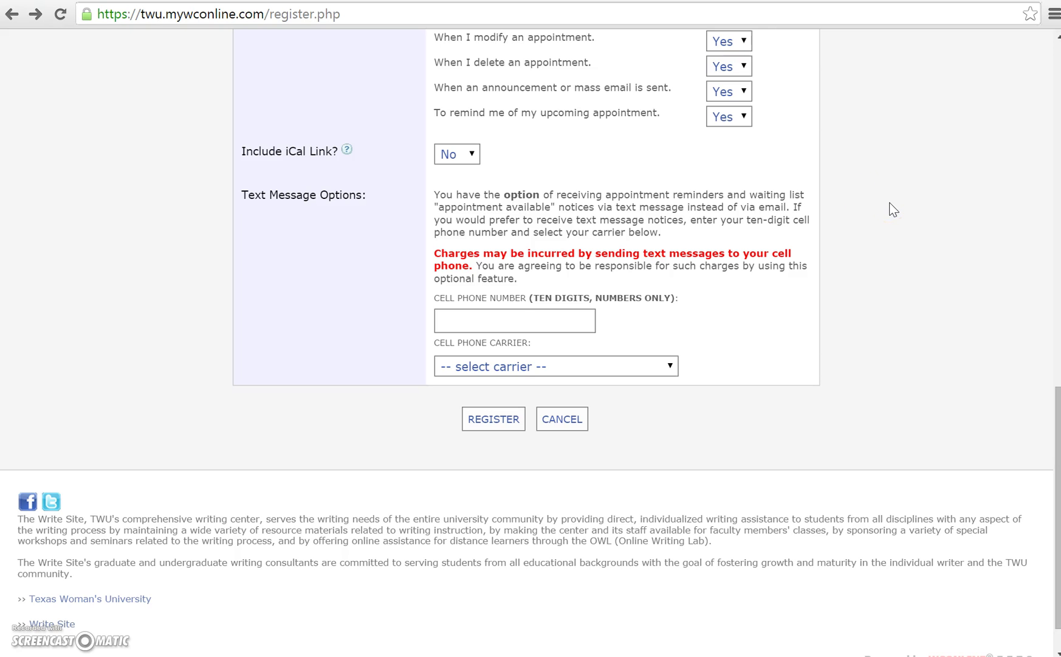
# Step: Keep Include iCal Link at No, leave phone and carrier empty, and submit the registration
pyautogui.click(473, 155)
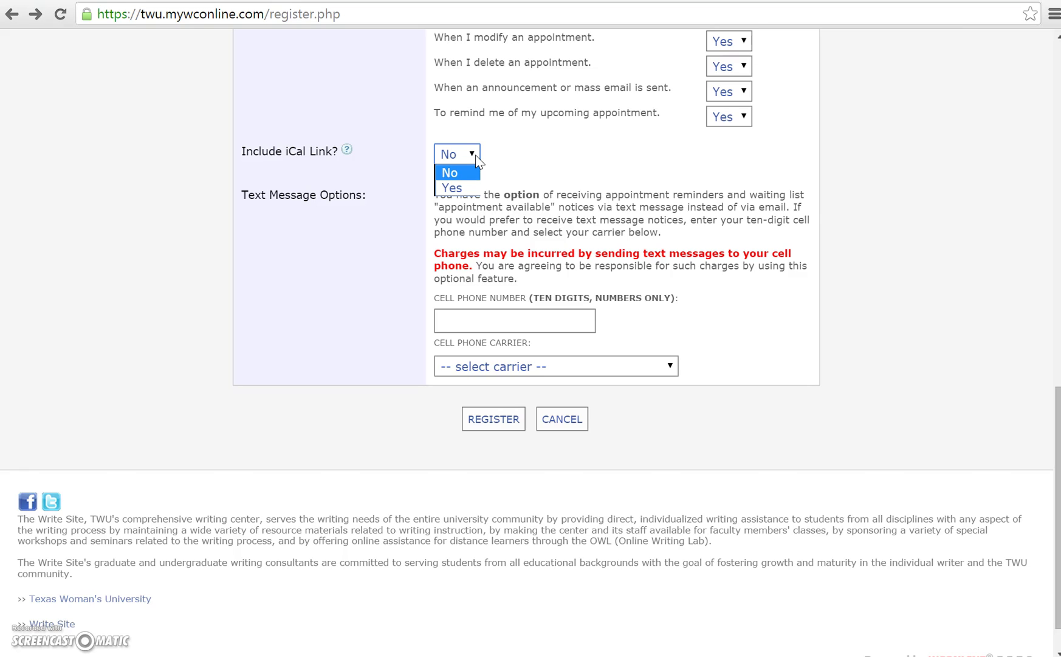
pyautogui.click(565, 163)
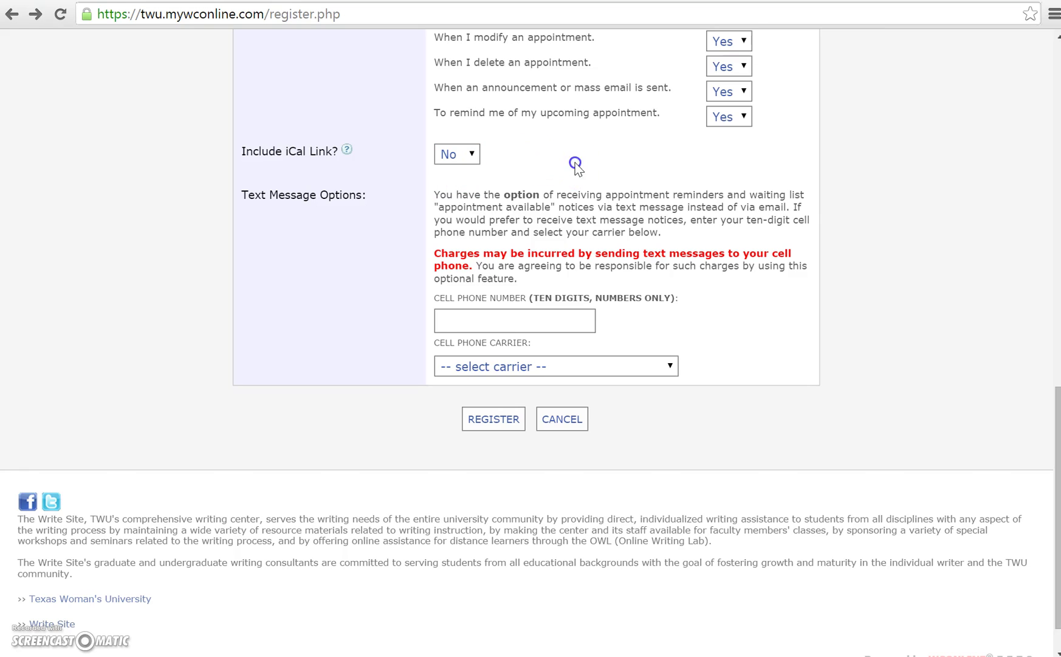
pyautogui.click(543, 325)
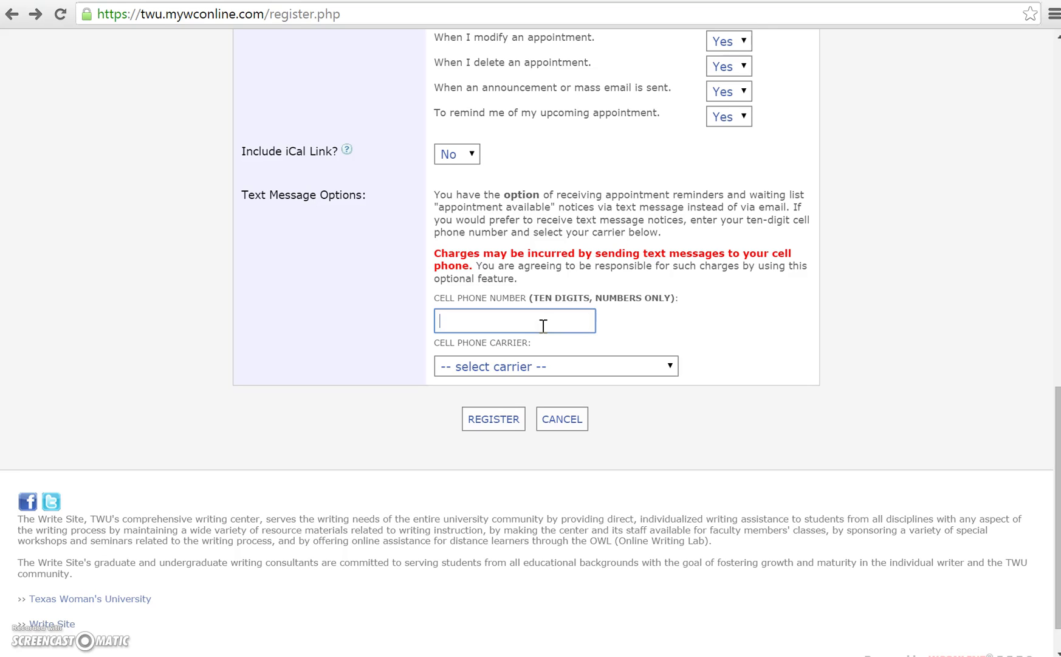
pyautogui.click(589, 367)
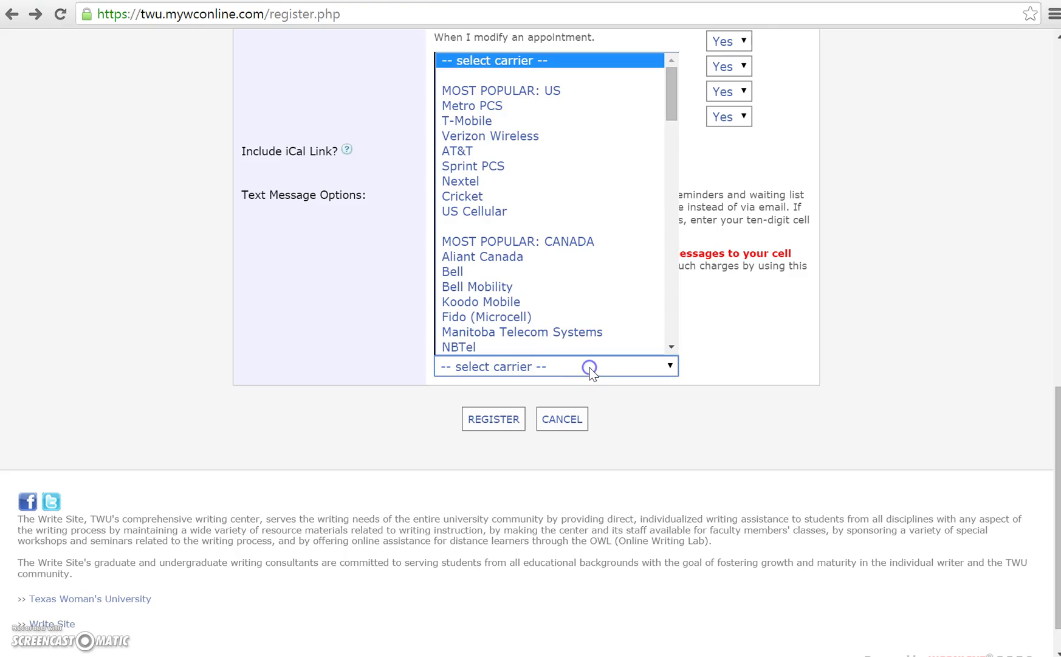
pyautogui.click(795, 328)
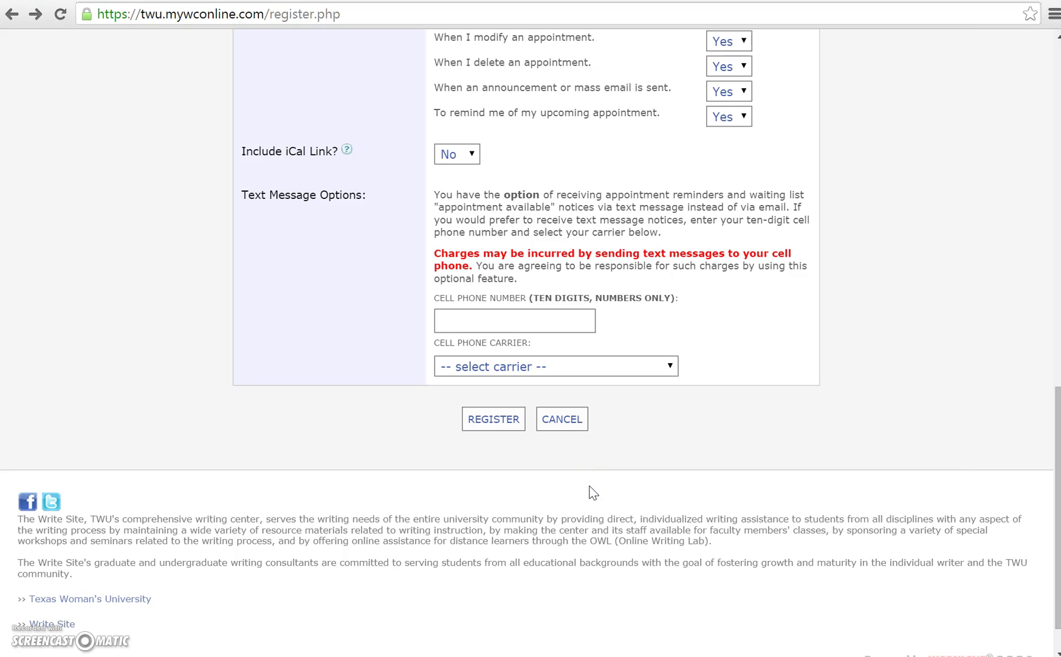
pyautogui.click(494, 419)
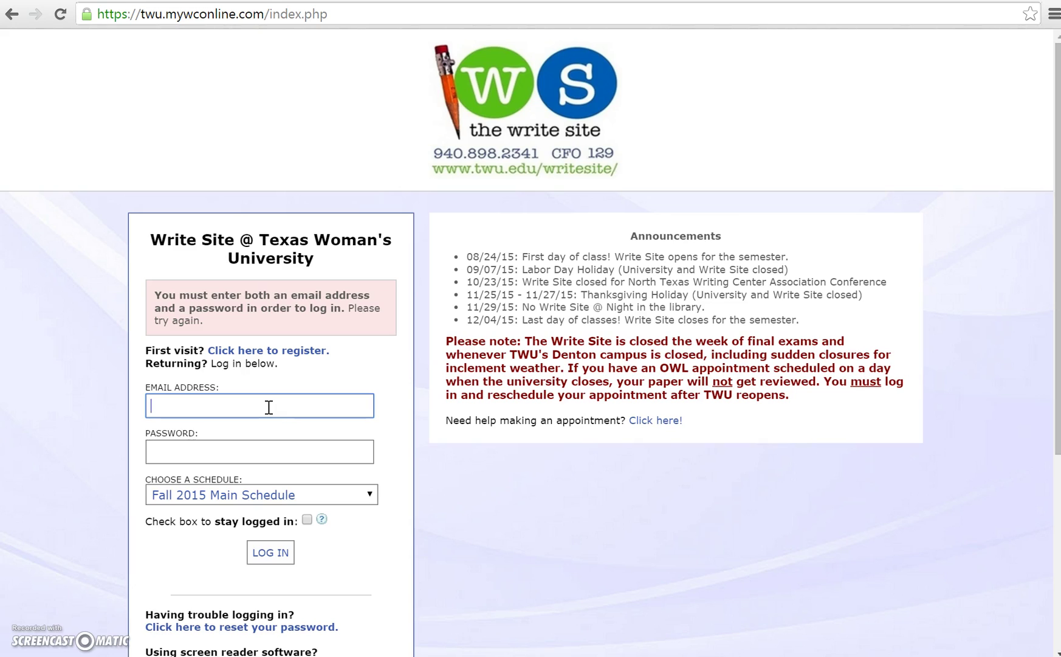
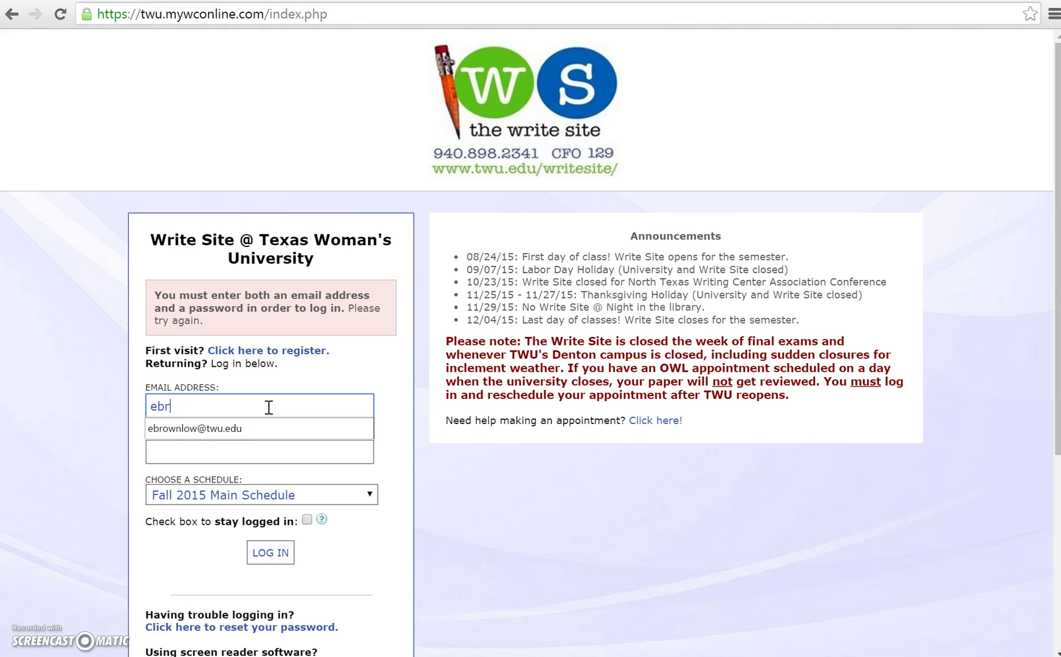
# Step: Enter the account's e-mail address and password on the login page
pyautogui.press('Tab')
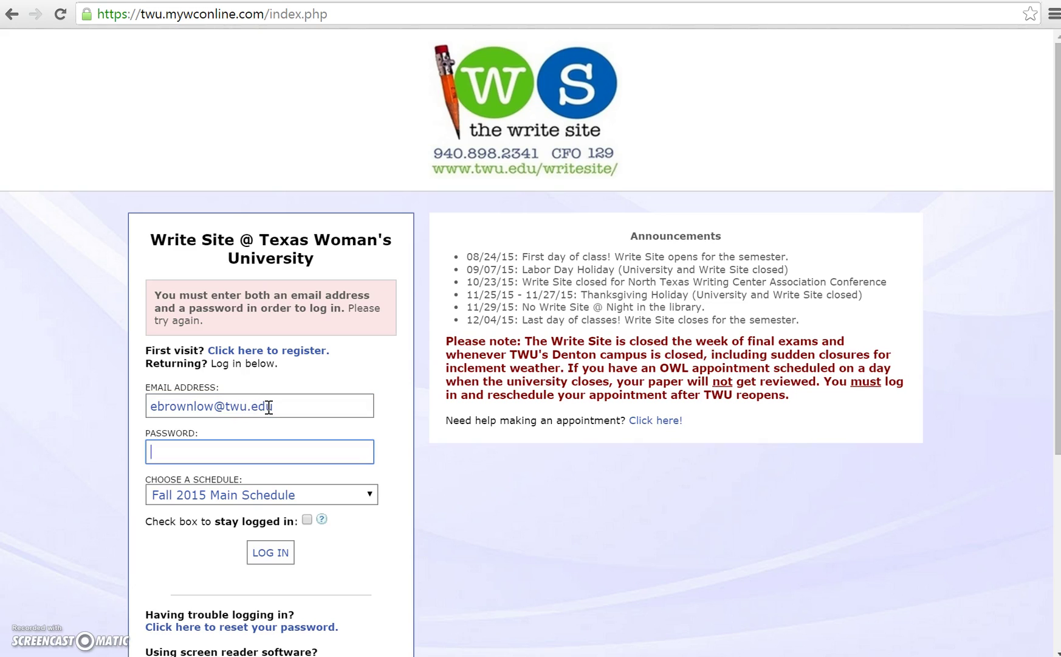
pyautogui.write('••••••••••••')
# Step: Keep Fall 2015 Main Schedule as the chosen schedule and log in
pyautogui.click(362, 496)
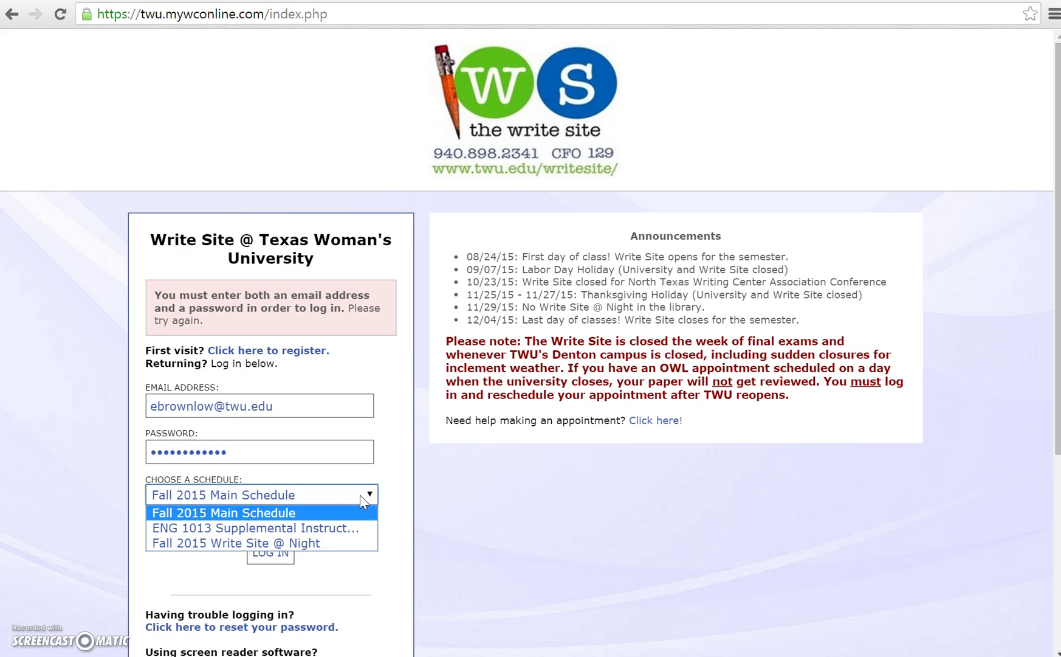
pyautogui.click(380, 516)
pyautogui.click(327, 493)
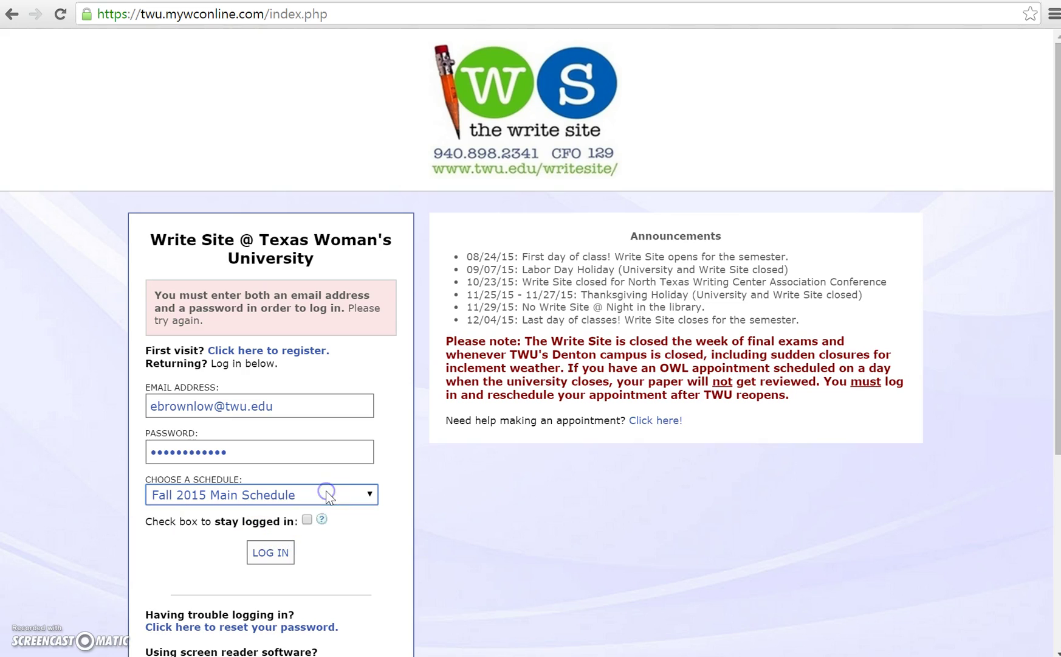
pyautogui.click(277, 552)
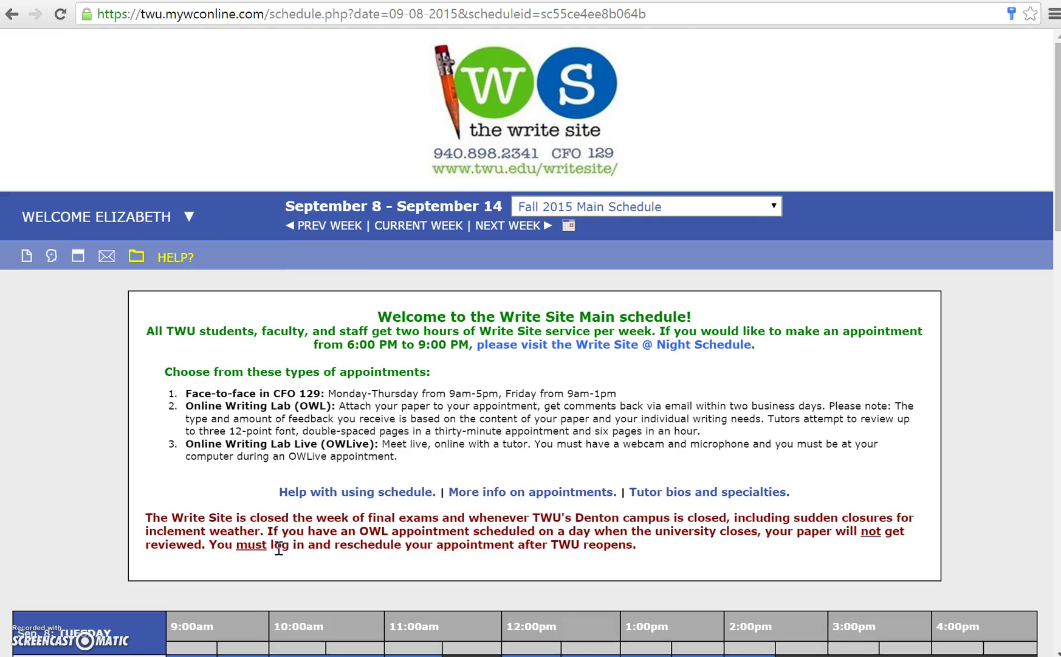
pyautogui.click(875, 362)
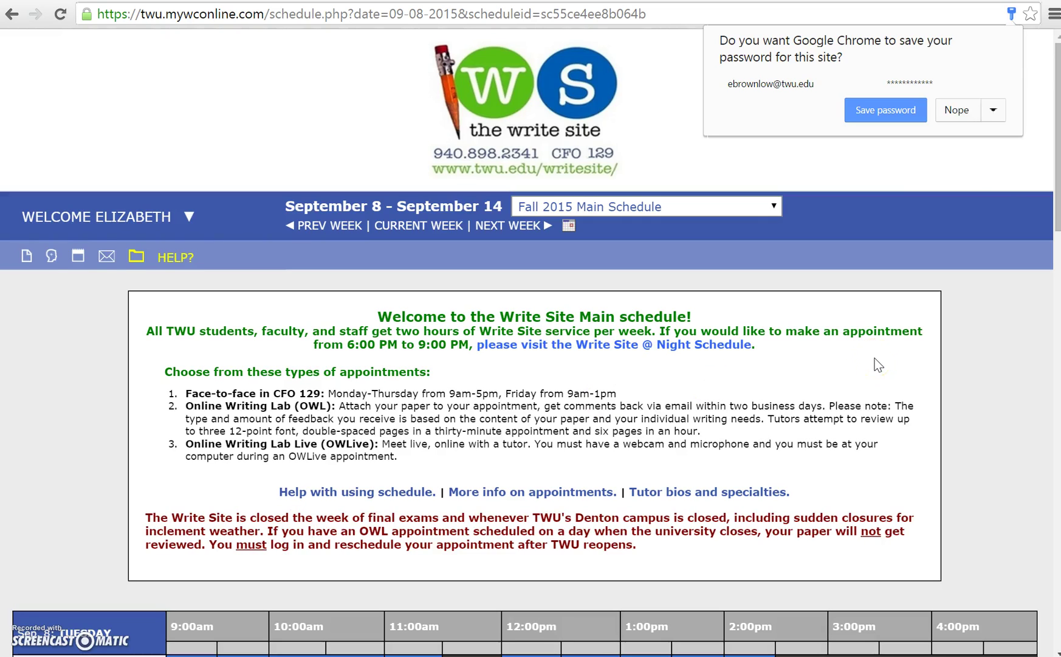
pyautogui.click(954, 108)
pyautogui.click(929, 310)
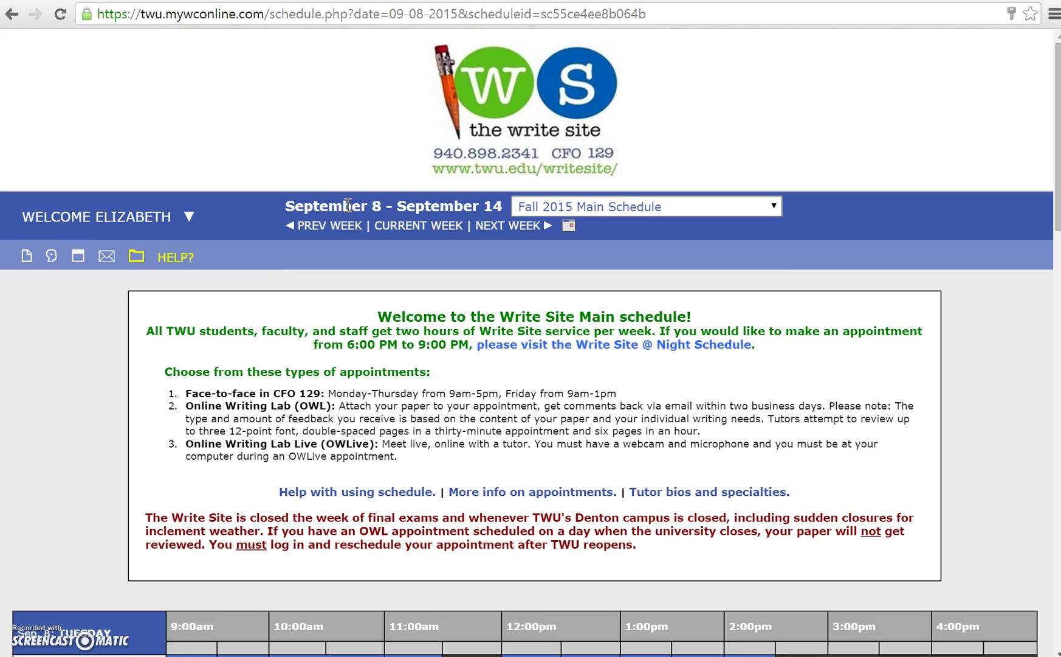
pyautogui.scroll(-15, 943, 213)
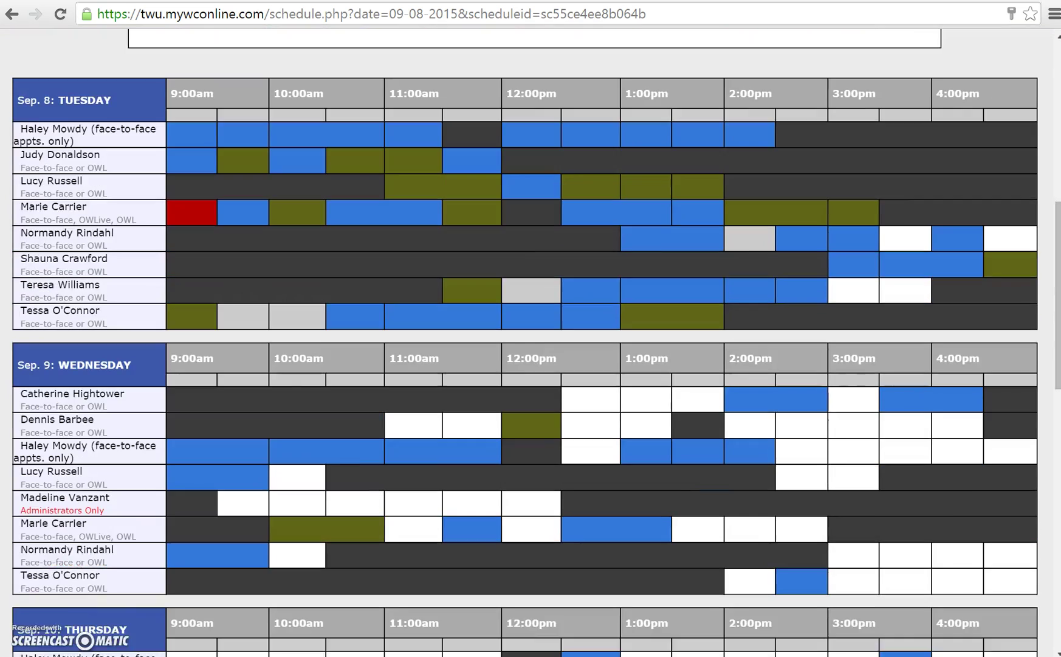
pyautogui.scroll(-6, 817, 433)
pyautogui.scroll(15, 834, 398)
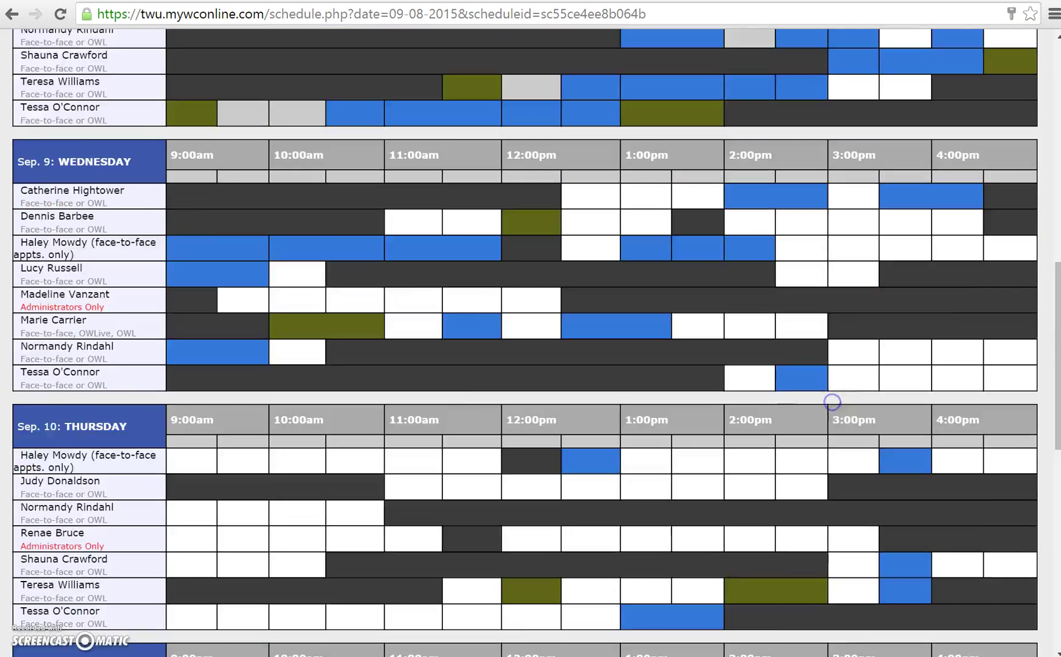
pyautogui.scroll(7, 869, 382)
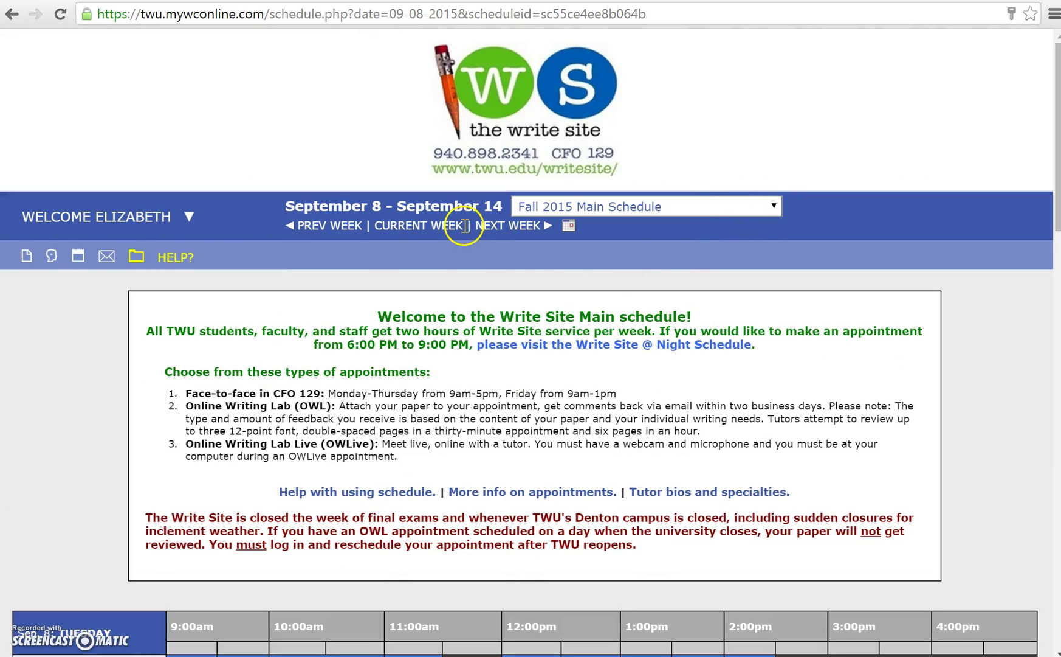
pyautogui.click(514, 227)
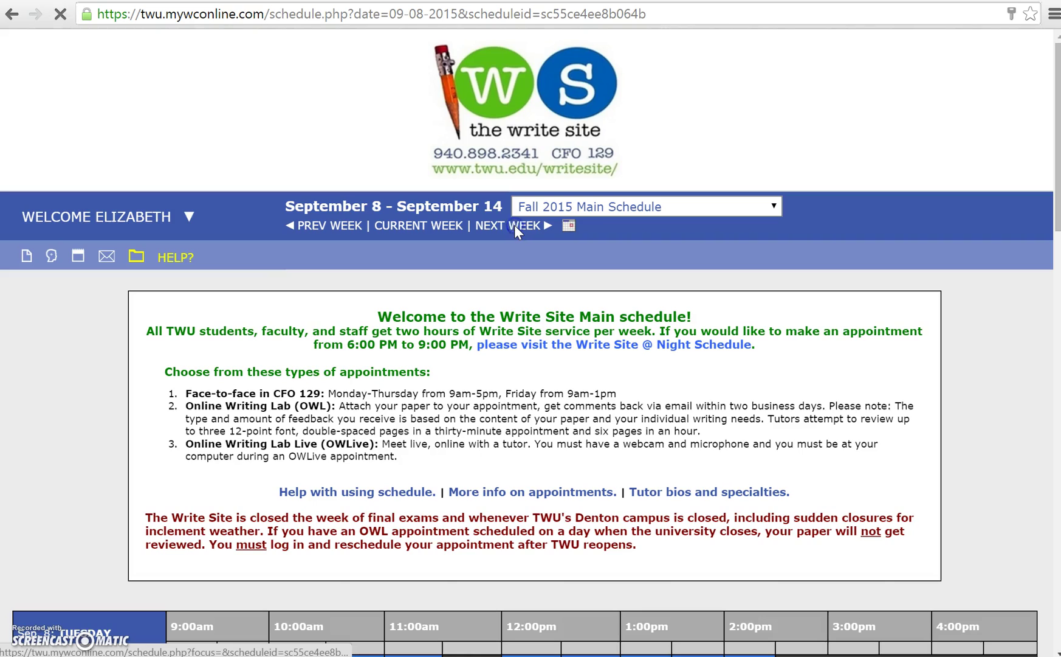
pyautogui.click(334, 225)
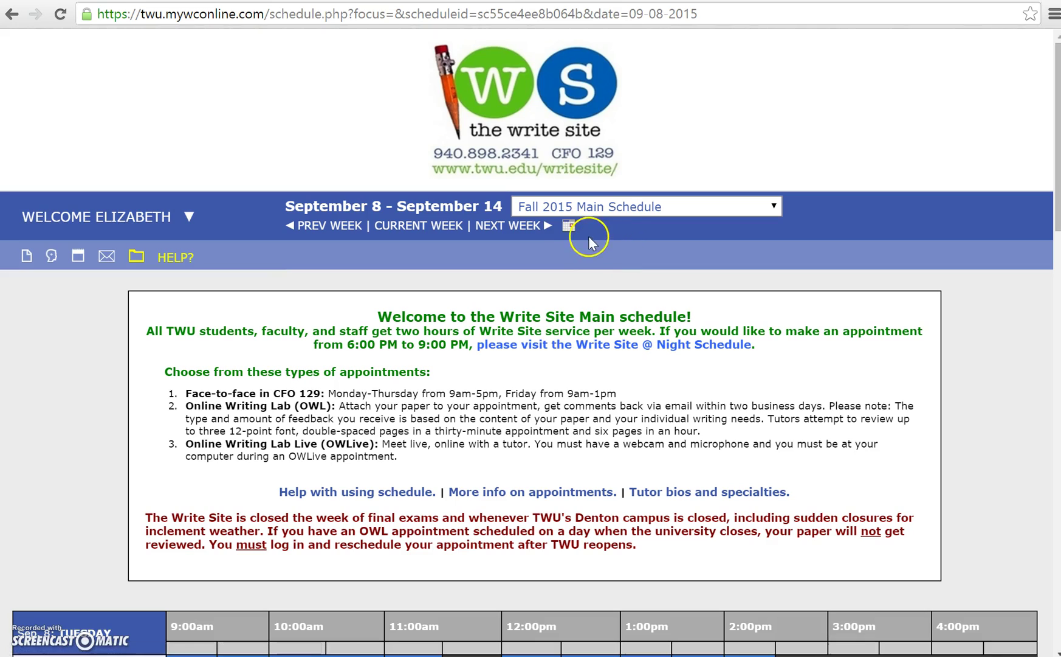
pyautogui.click(569, 226)
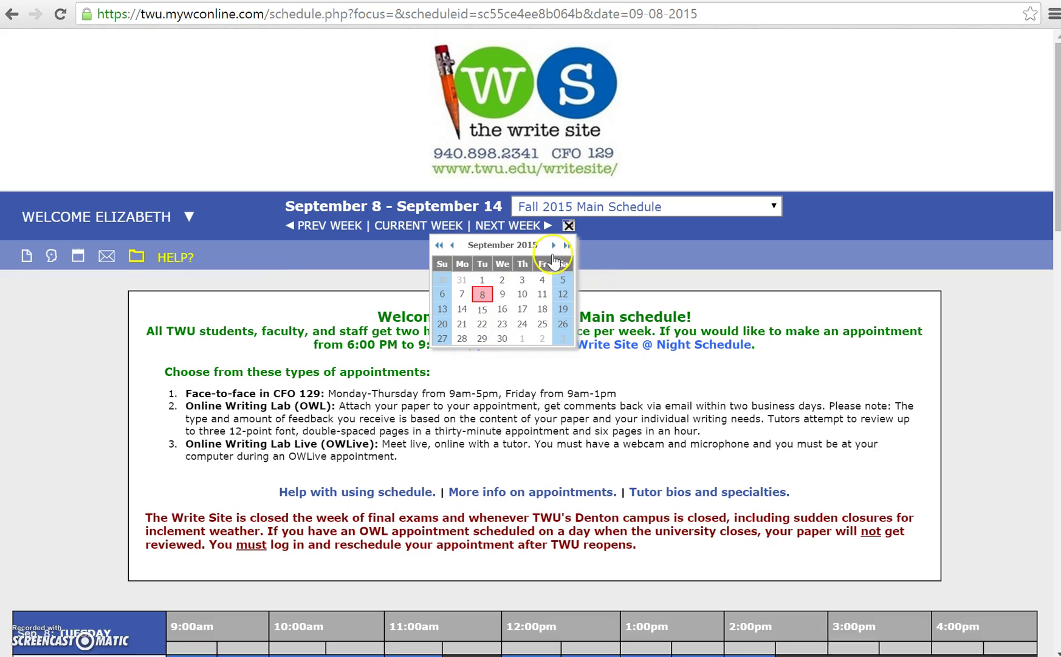
pyautogui.click(554, 246)
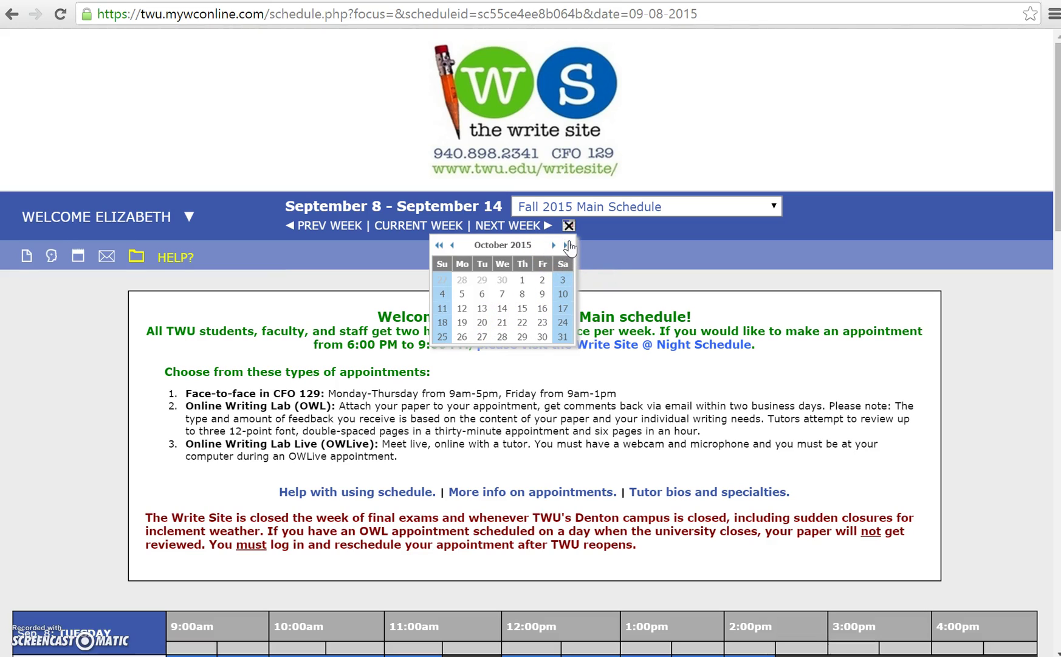
pyautogui.click(569, 228)
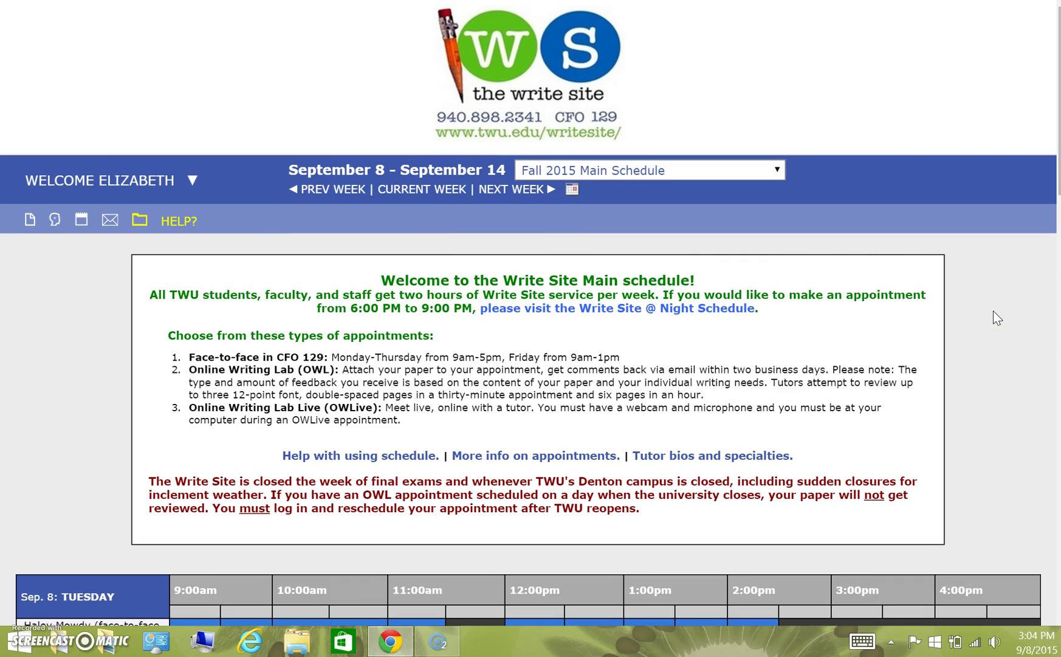
# Step: Switch to the Fall 2015 Write Site @ Night schedule and show the current week (Sep 8–14)
pyautogui.click(778, 170)
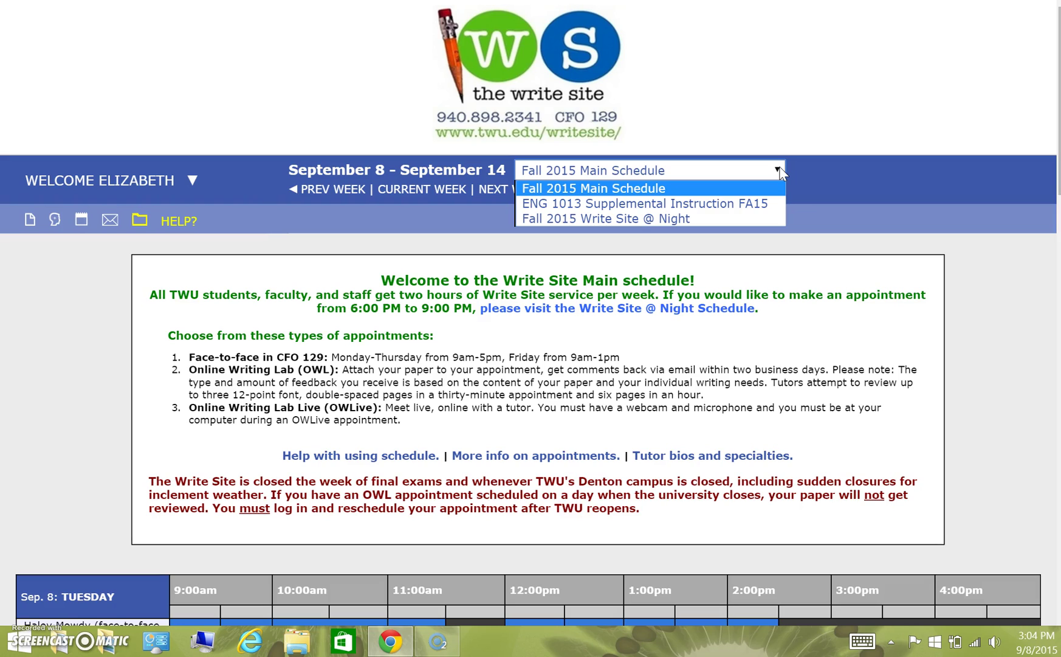
pyautogui.moveTo(751, 185); pyautogui.dragTo(717, 219)
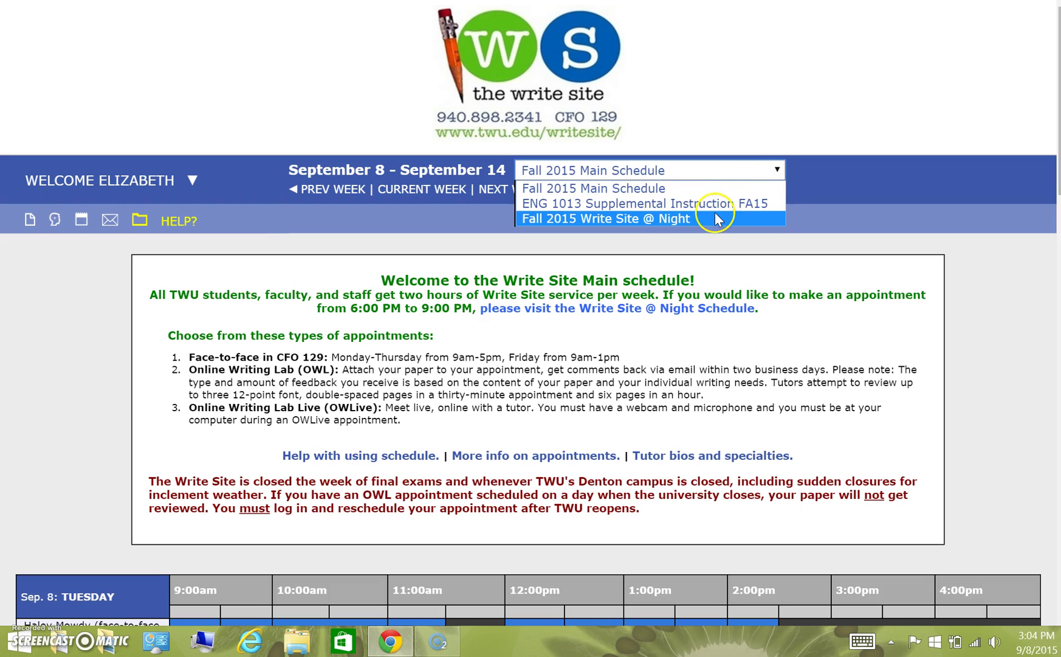
pyautogui.click(715, 218)
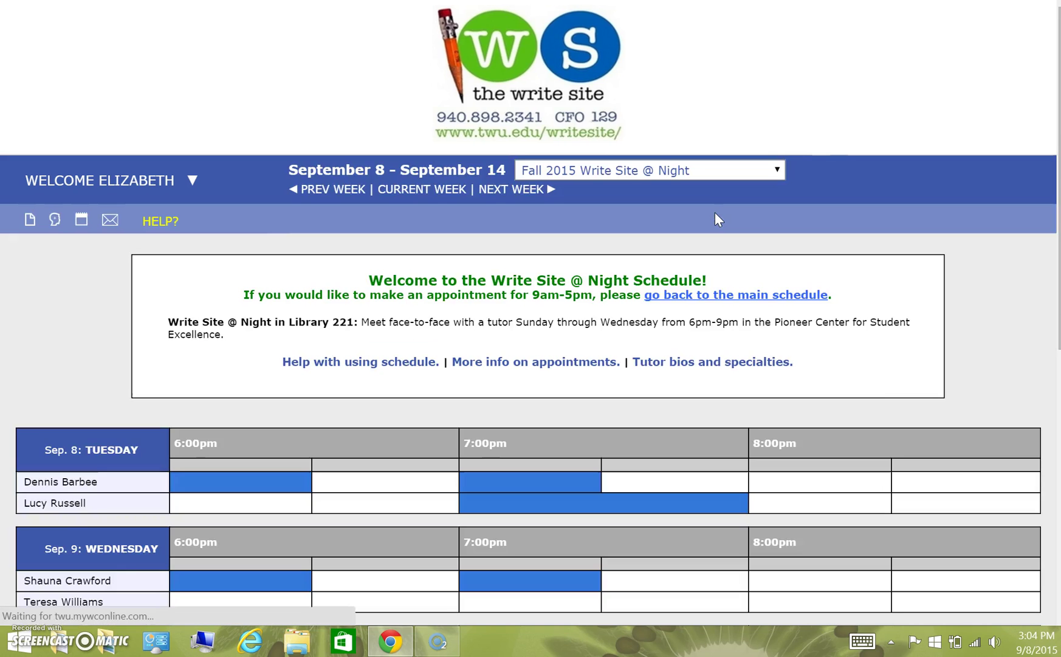
pyautogui.scroll(-4, 900, 386)
pyautogui.scroll(3, 969, 124)
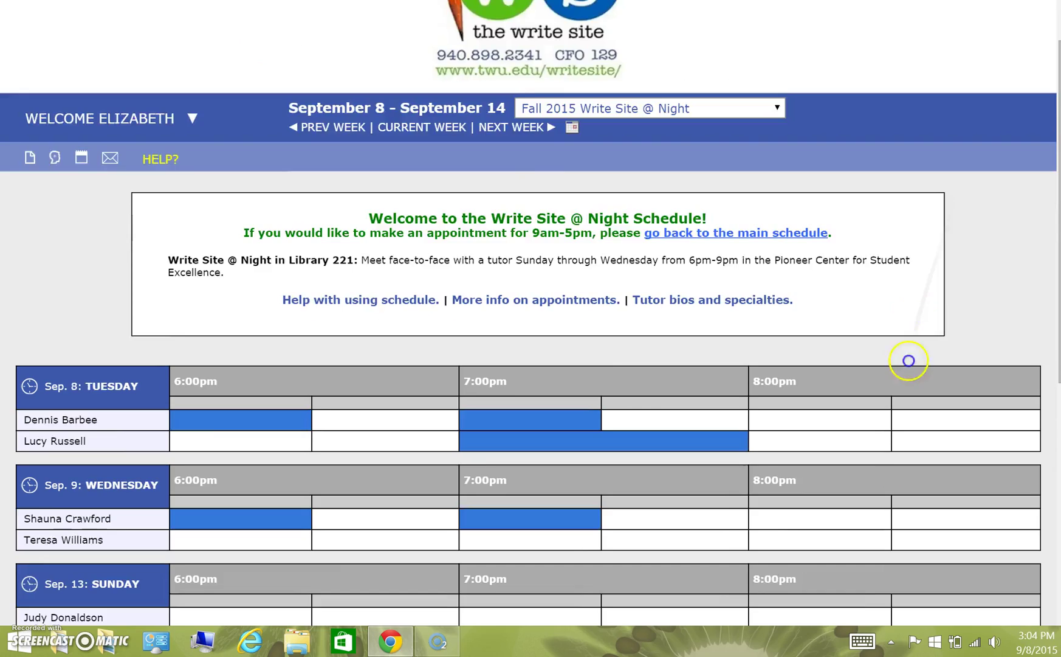
pyautogui.scroll(1, 909, 361)
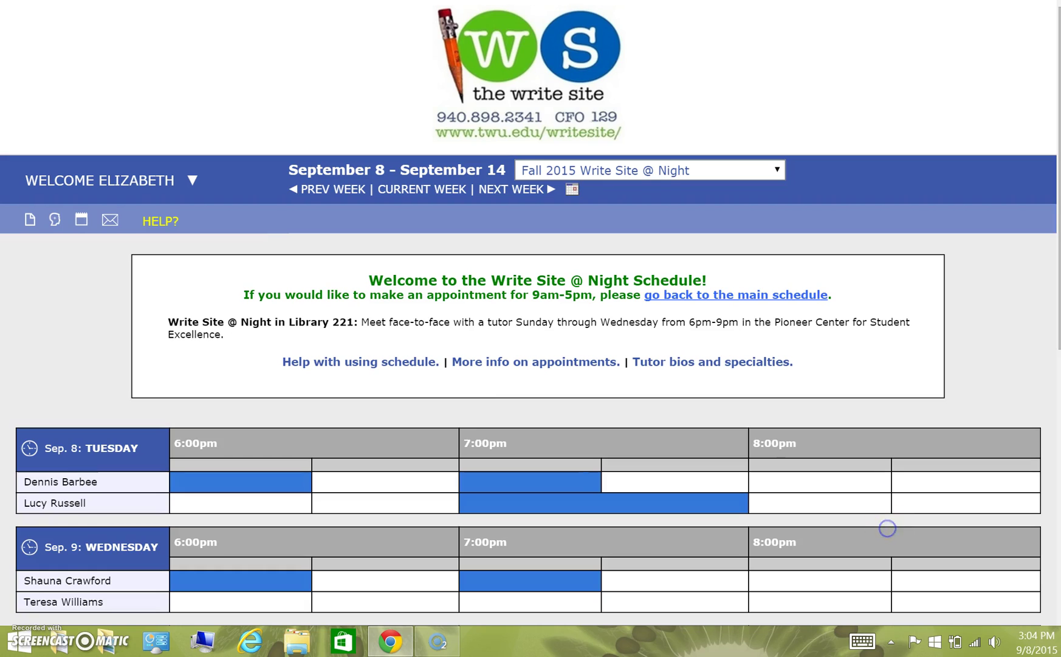
pyautogui.click(428, 191)
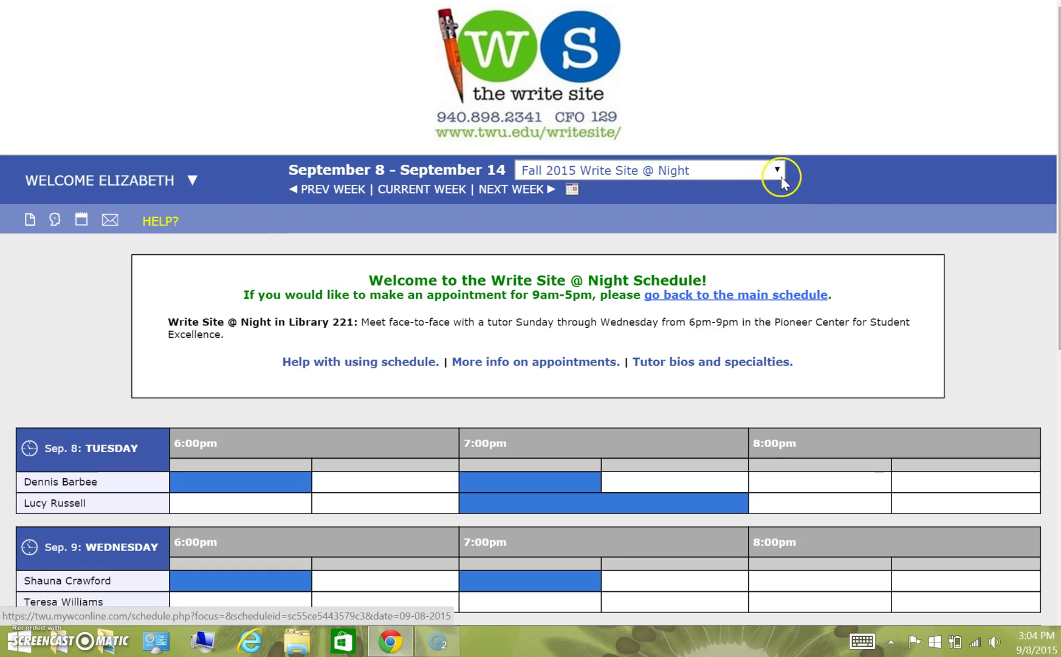
pyautogui.click(779, 173)
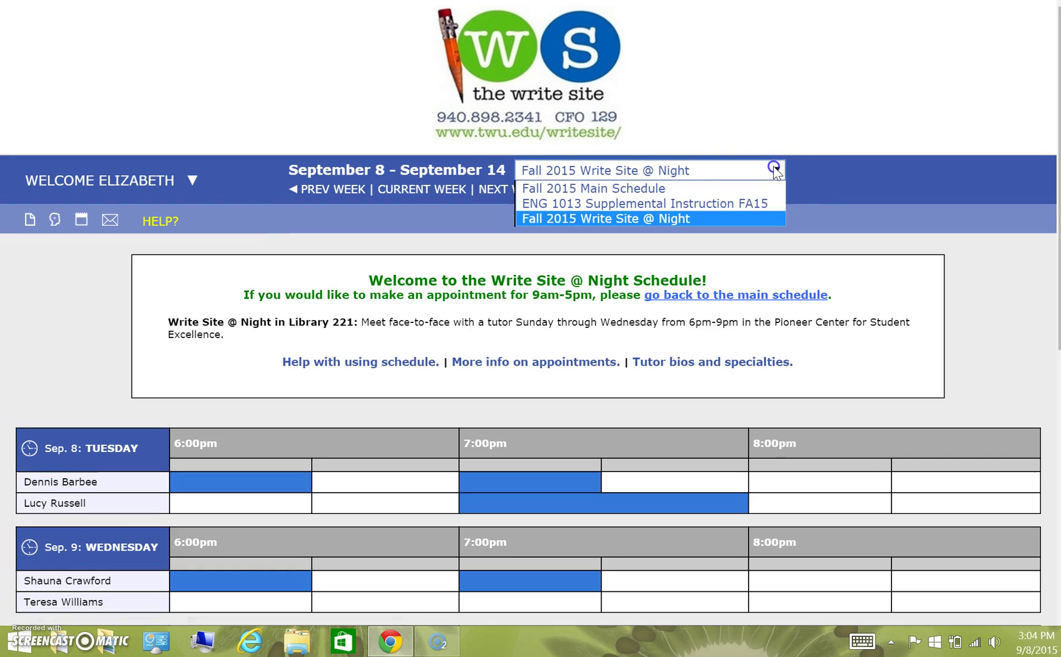
# Step: Return to the Fall 2015 Main Schedule and scroll down to Wednesday's tutor grid
pyautogui.click(692, 188)
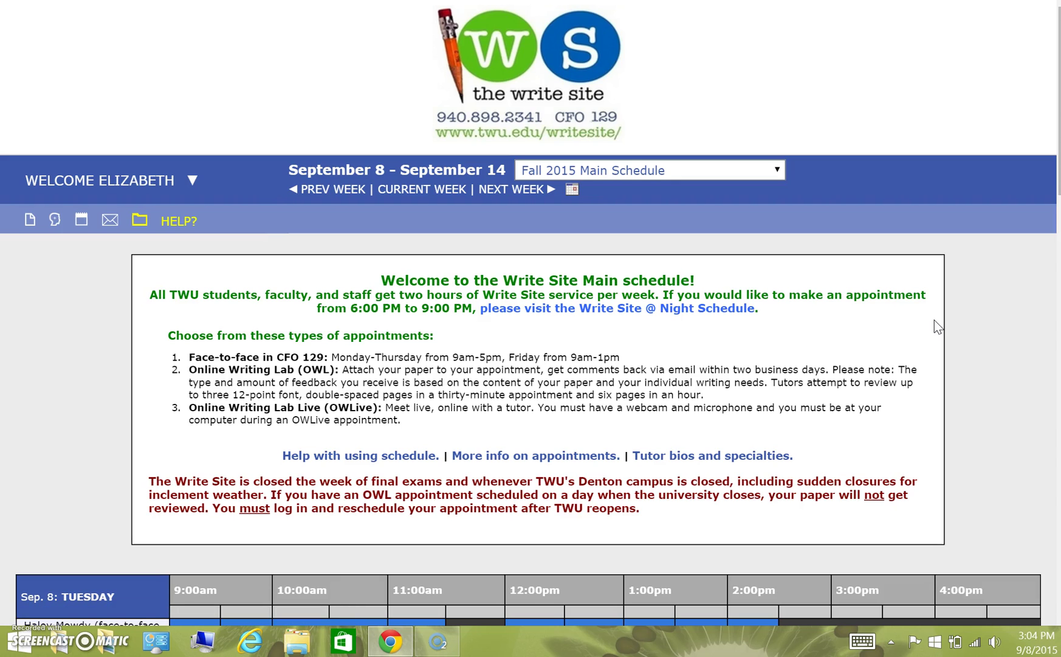
pyautogui.scroll(-5, 934, 321)
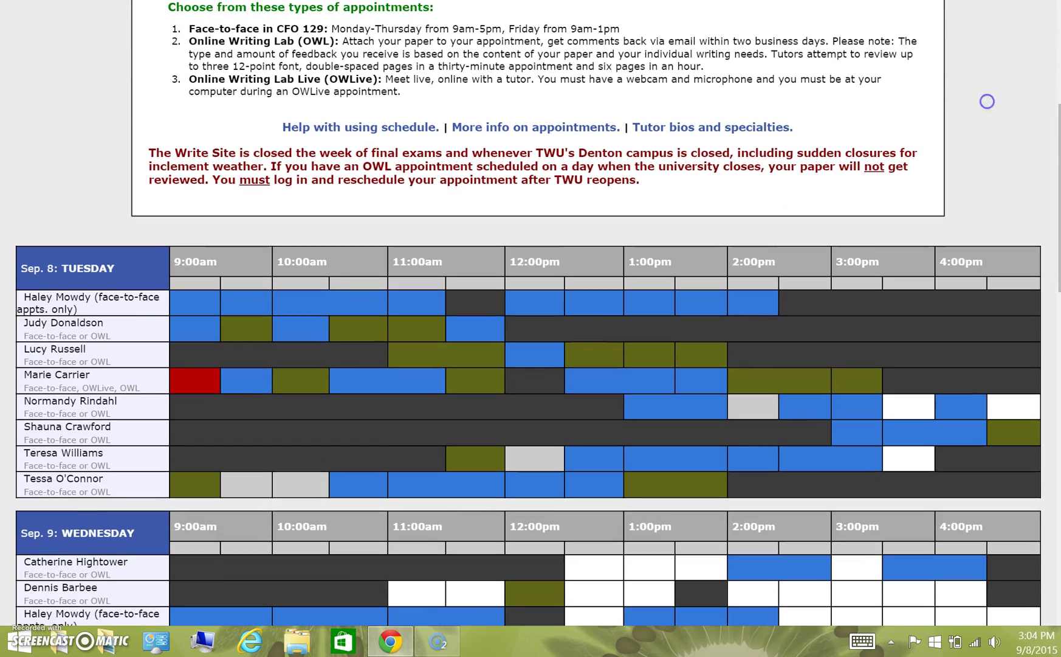
pyautogui.scroll(-4, 983, 319)
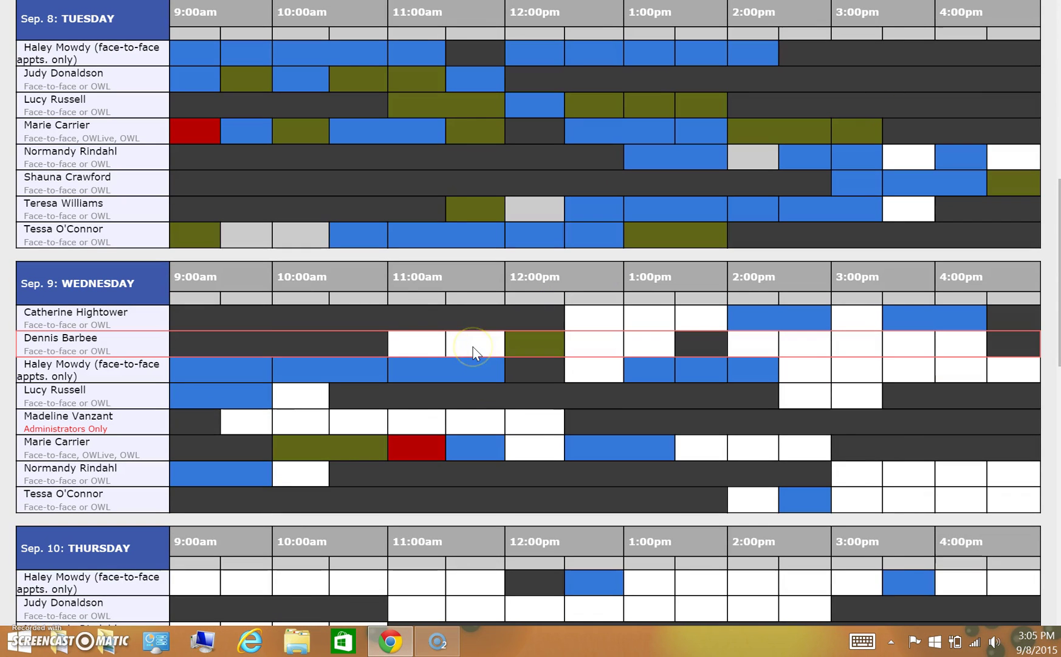
# Step: Book Wednesday Sep 09's open 12:00pm slot as a Schedule OWLive Appointment ending at 1:00pm
pyautogui.click(536, 451)
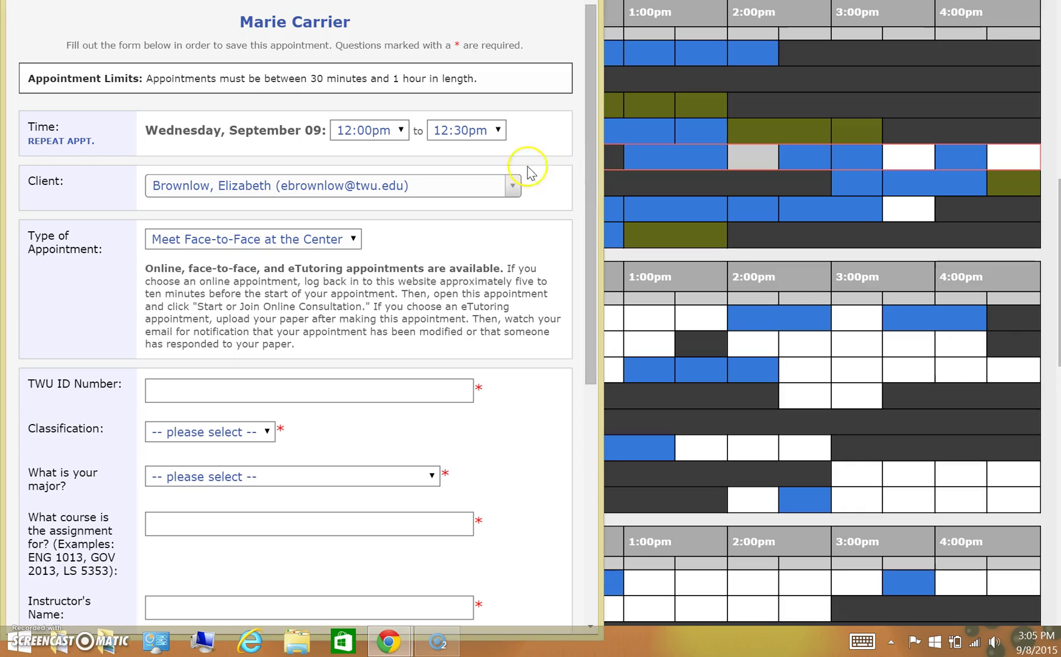
pyautogui.click(355, 240)
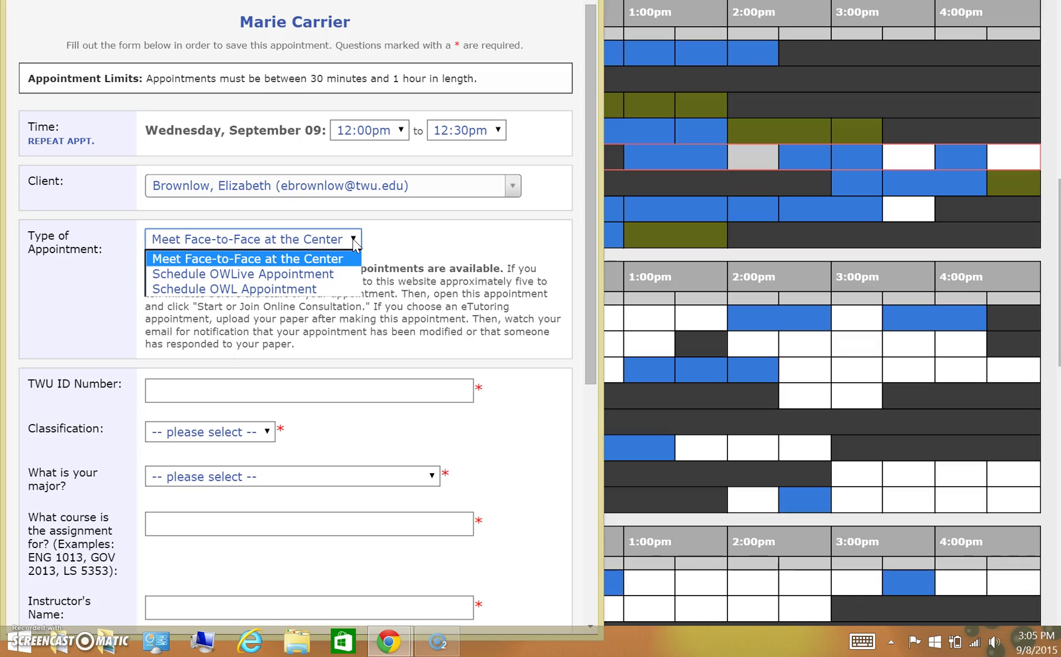
pyautogui.click(332, 263)
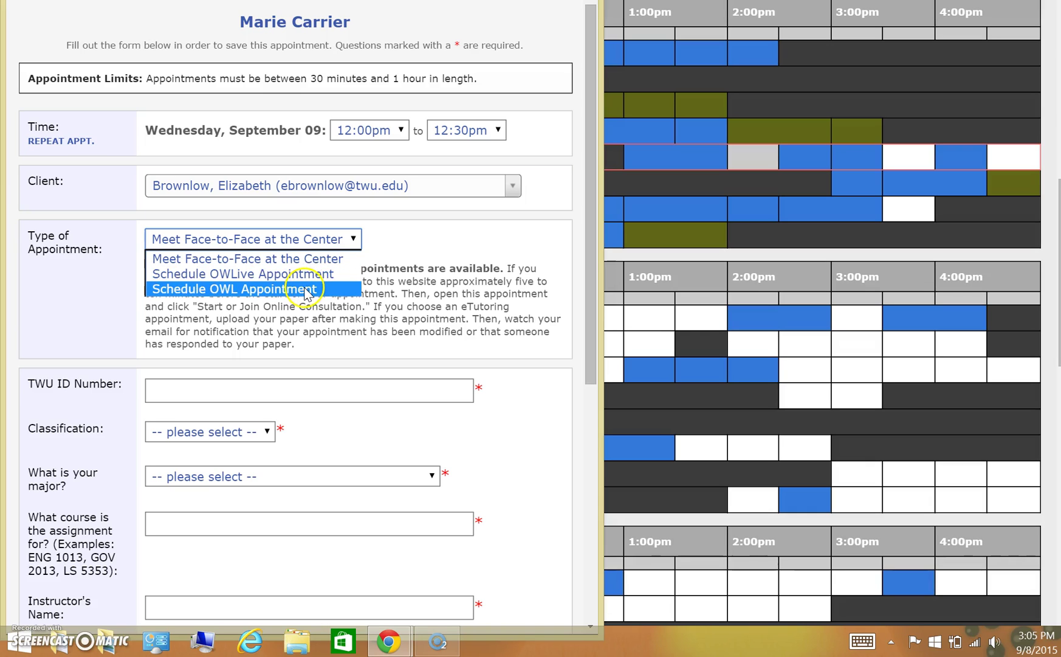
pyautogui.click(304, 276)
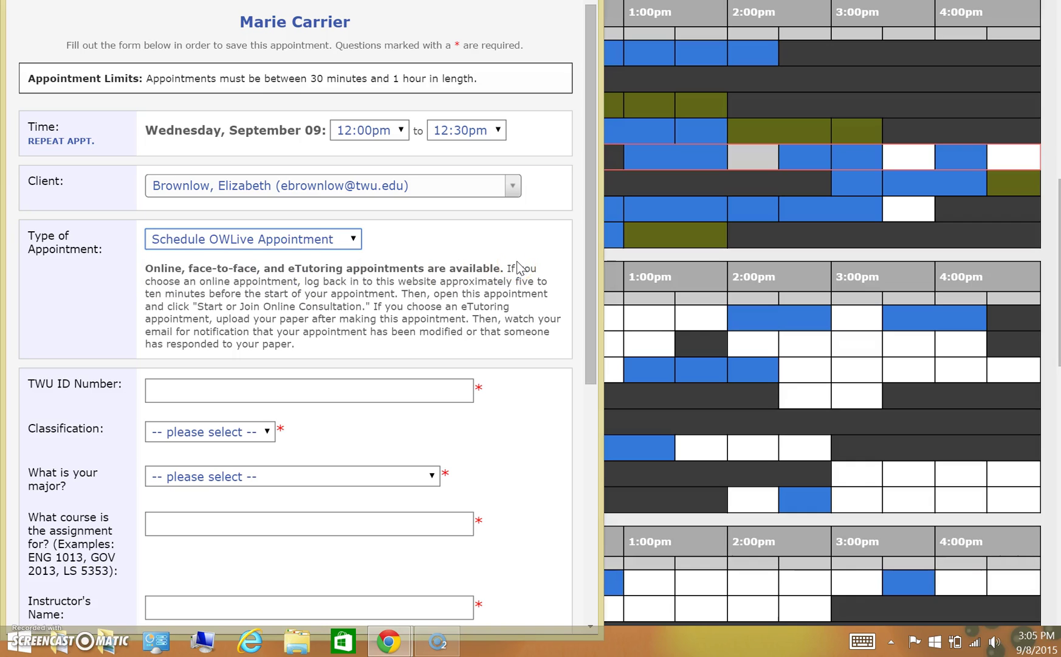
pyautogui.click(498, 130)
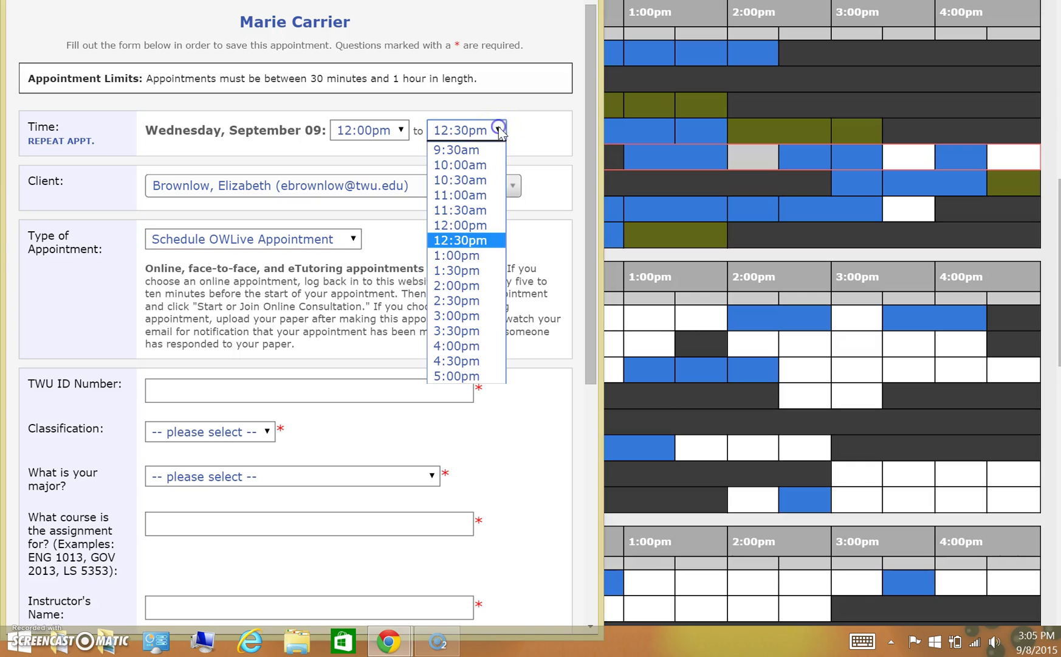
pyautogui.click(465, 255)
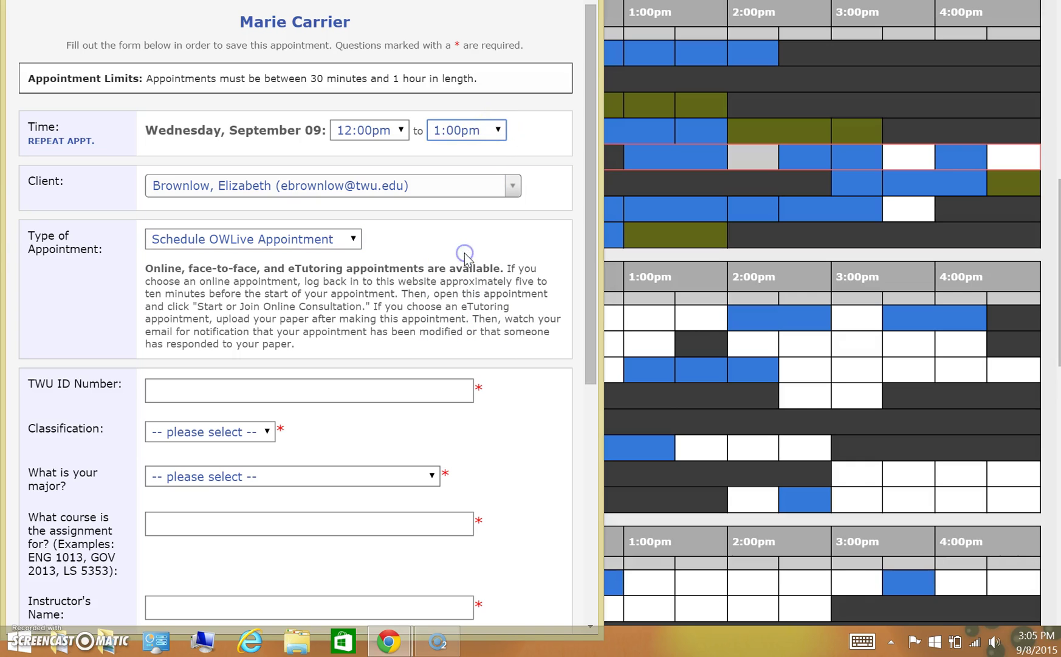
# Step: Leave the Assignment Description and Specific questions boxes blank and save the OWLive appointment
pyautogui.scroll(-1, 589, 275)
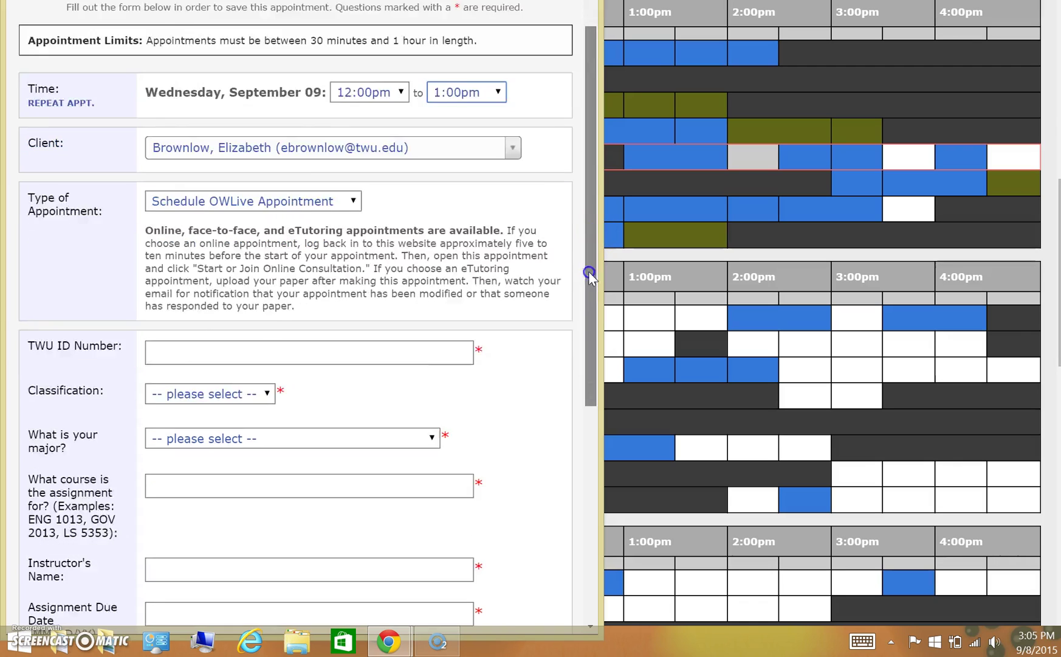
pyautogui.moveTo(589, 275); pyautogui.dragTo(590, 444)
pyautogui.click(501, 424)
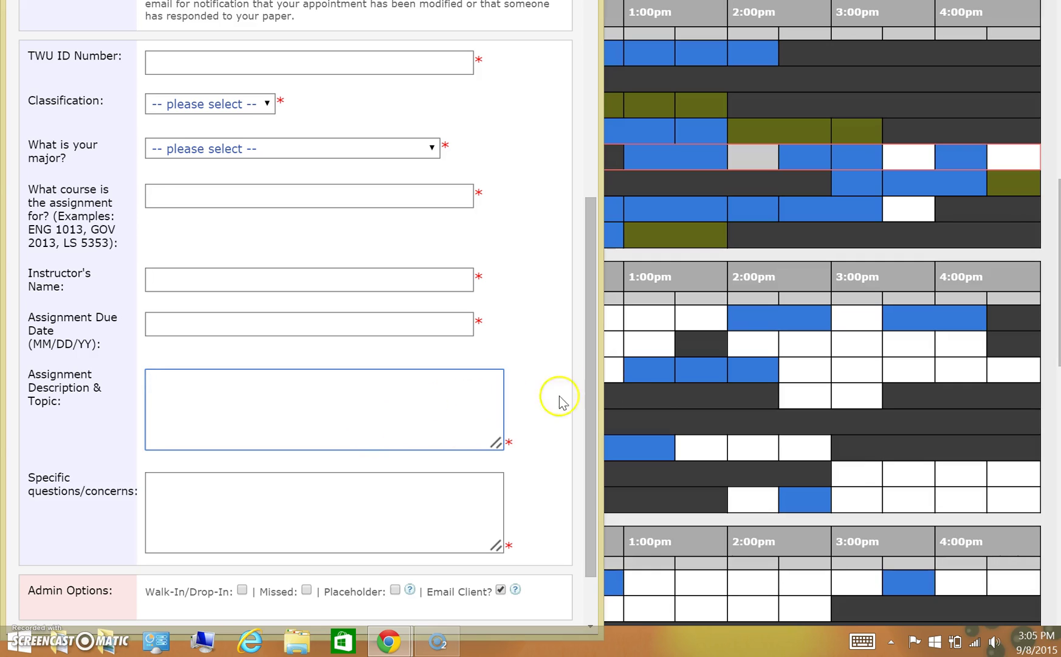
pyautogui.moveTo(593, 359); pyautogui.dragTo(575, 428)
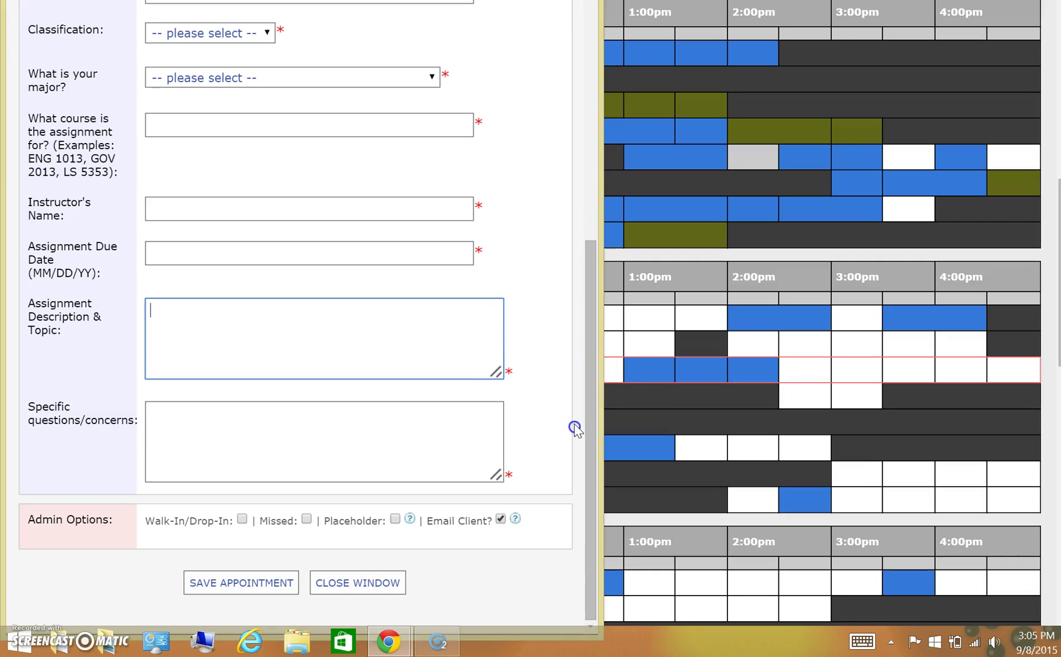
pyautogui.click(217, 427)
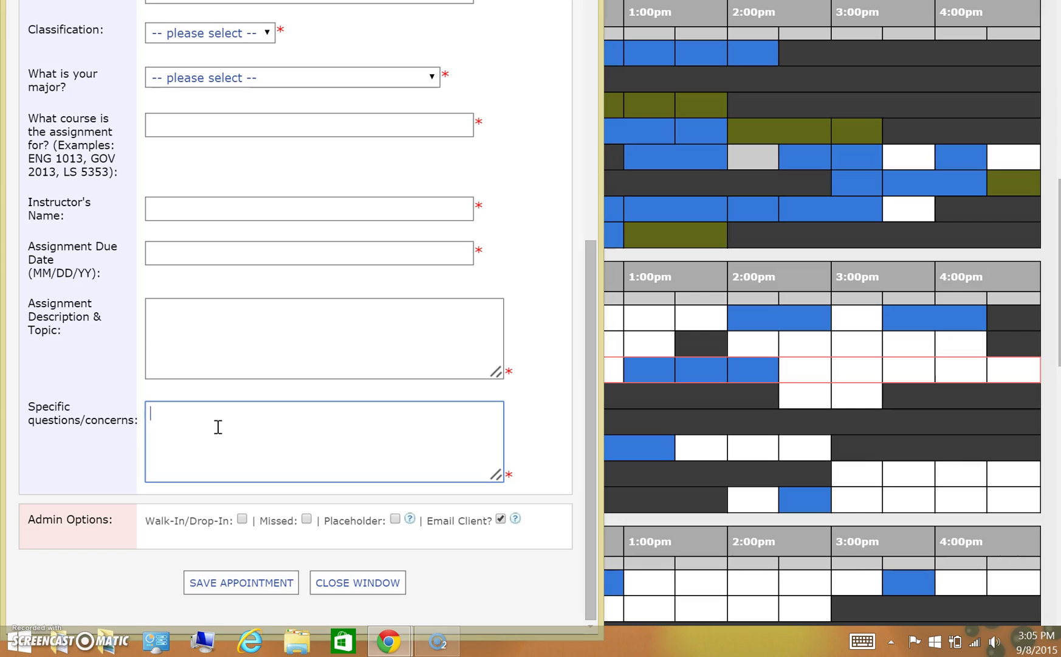
pyautogui.click(262, 581)
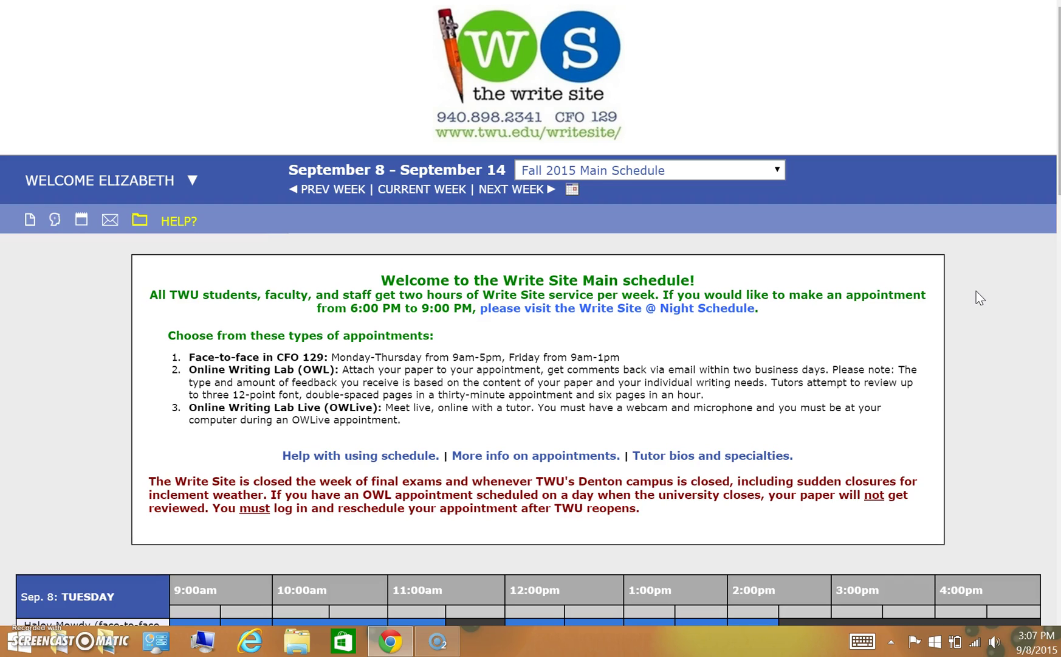
# Step: Wait for the save to finish and the Fall 2015 Main Schedule for Sep 8–14 to return
pyautogui.click(749, 129)
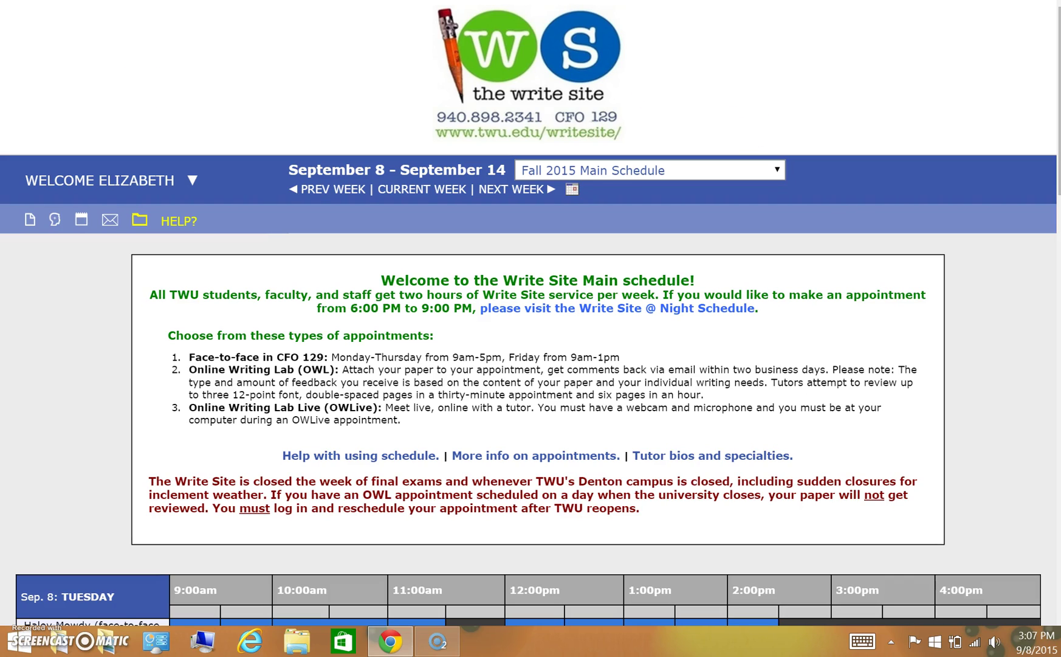